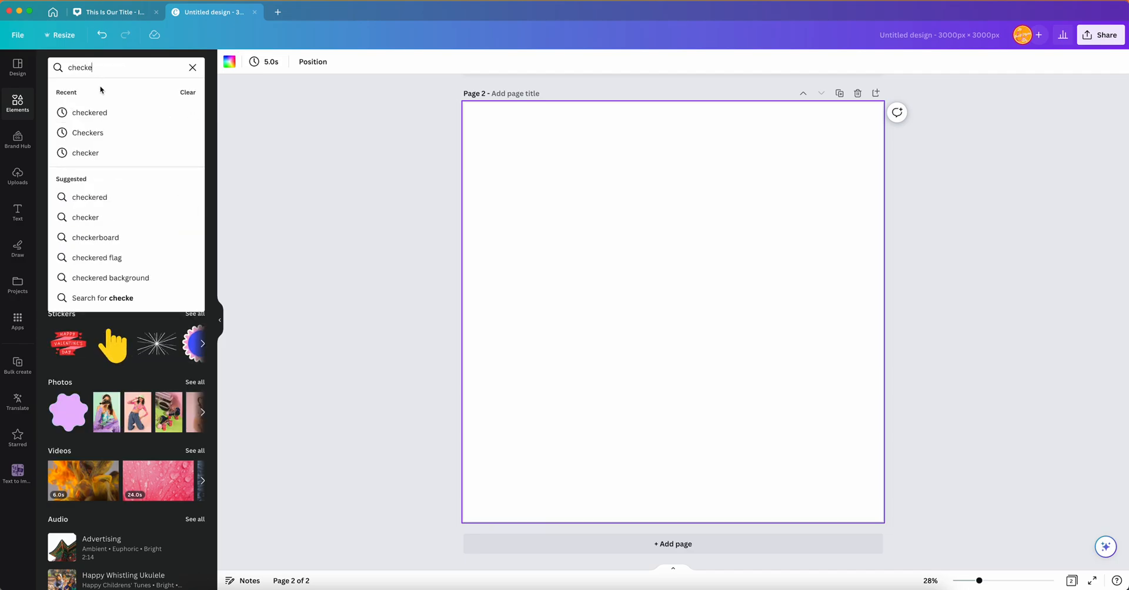
- Add the pink wavy checkered graphic from a "checkered" element search and enlarge it to cover all of page 2
{"action": "left_click", "coordinate": [83, 111]}
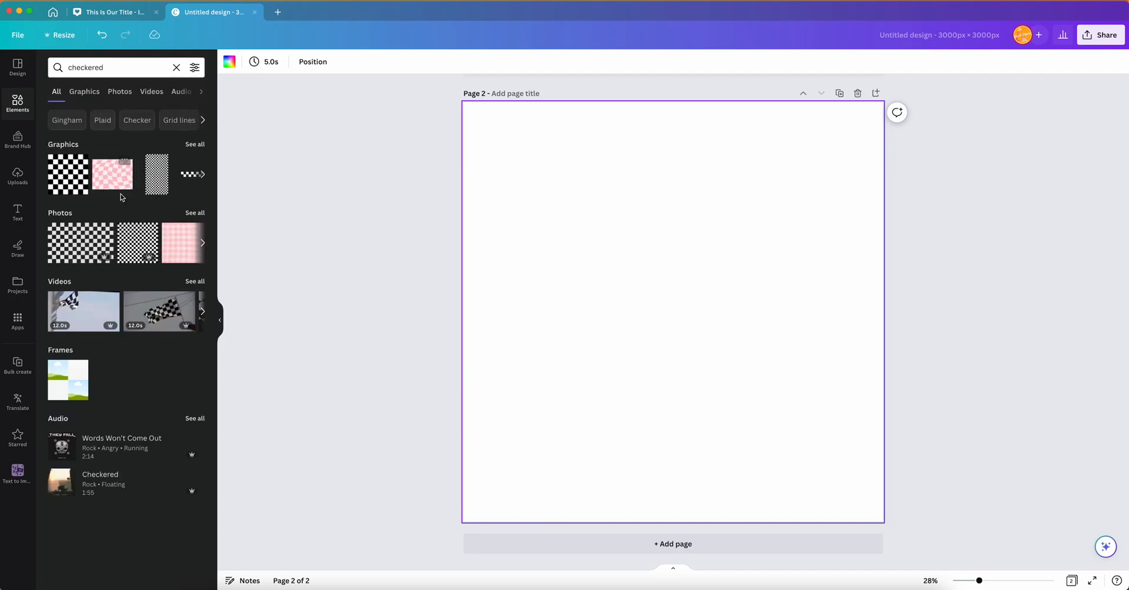
{"action": "left_click", "coordinate": [108, 177]}
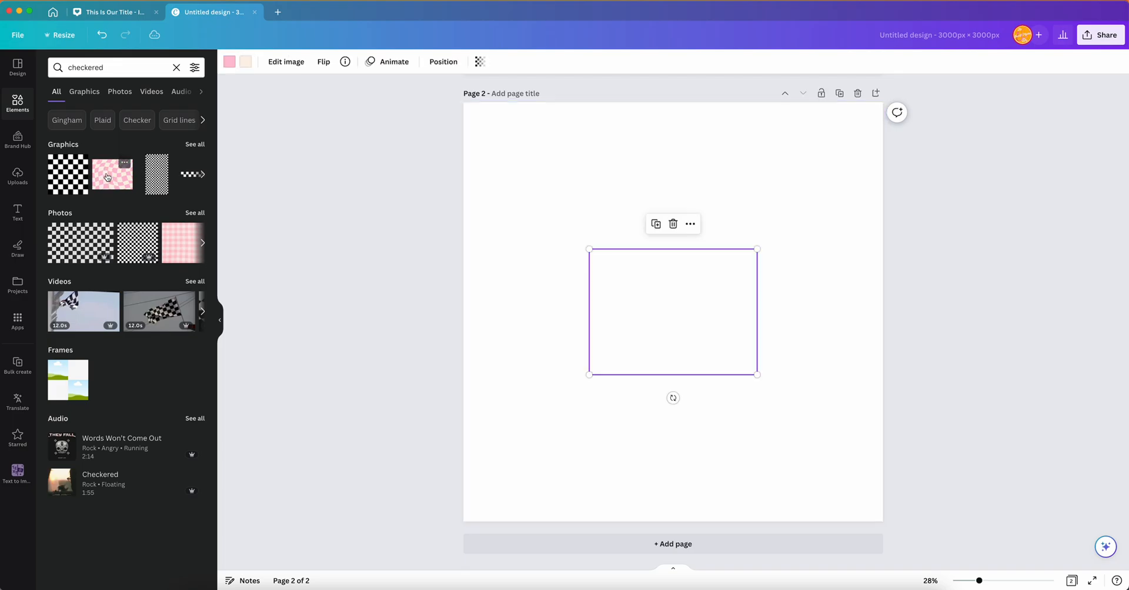
{"action": "left_click_drag", "start_coordinate": [629, 268], "coordinate": [504, 121]}
{"action": "left_click_drag", "start_coordinate": [630, 226], "coordinate": [882, 416]}
{"action": "left_click_drag", "start_coordinate": [463, 417], "coordinate": [267, 563]}
{"action": "left_click_drag", "start_coordinate": [505, 401], "coordinate": [670, 385]}
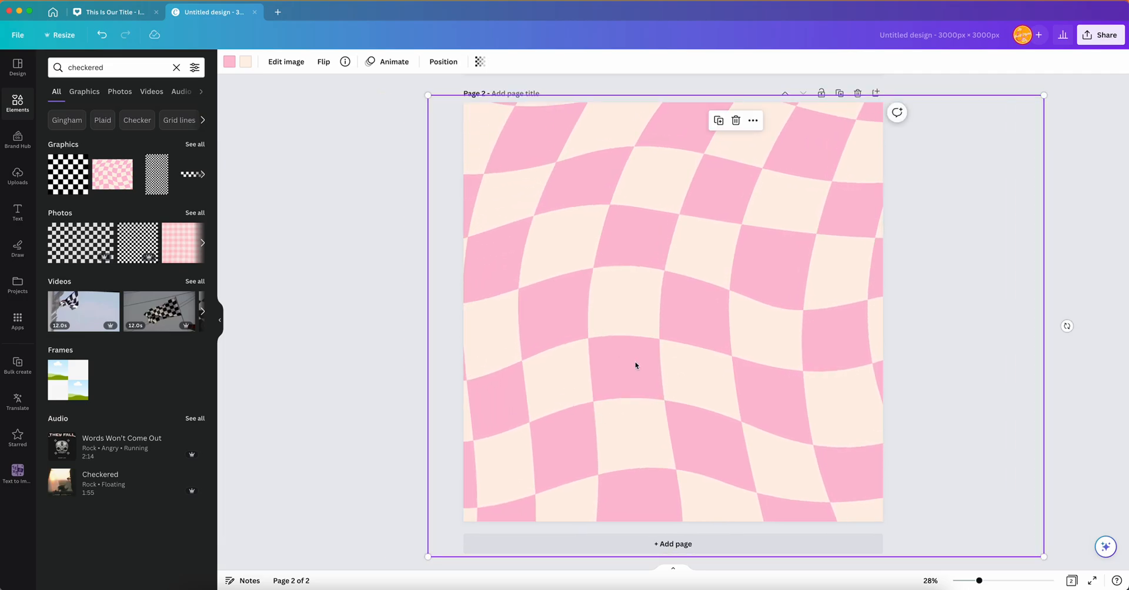
- Recolour the checkered background, changing cream to off-white and pink to coral from the document colors
{"action": "left_click", "coordinate": [244, 64]}
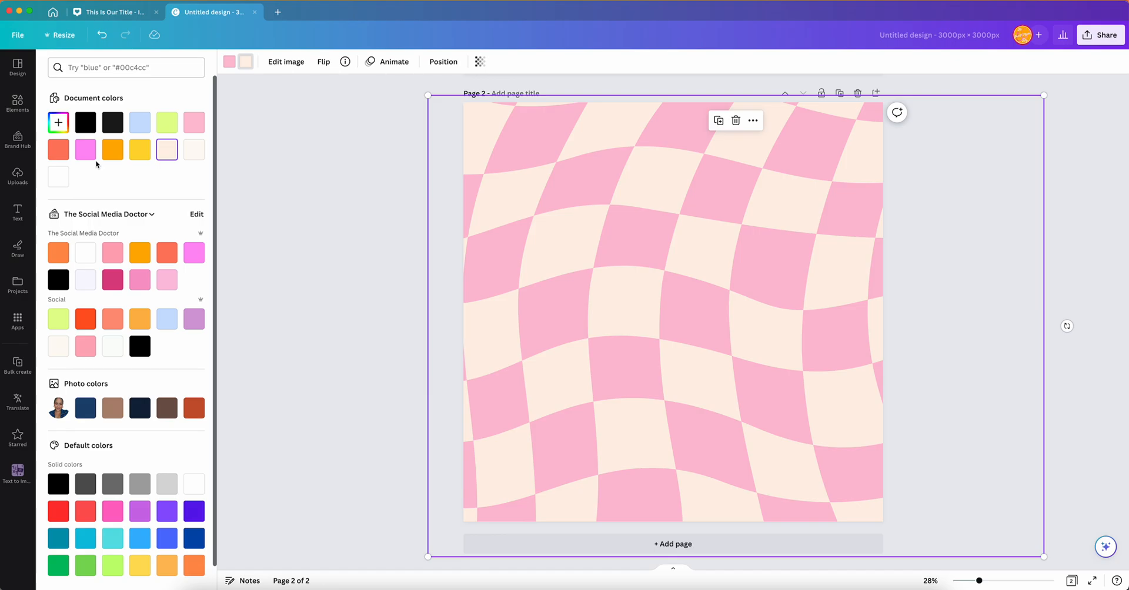
{"action": "left_click", "coordinate": [202, 154]}
{"action": "left_click", "coordinate": [243, 64]}
{"action": "left_click", "coordinate": [229, 63]}
{"action": "left_click", "coordinate": [54, 155]}
{"action": "left_click", "coordinate": [338, 257]}
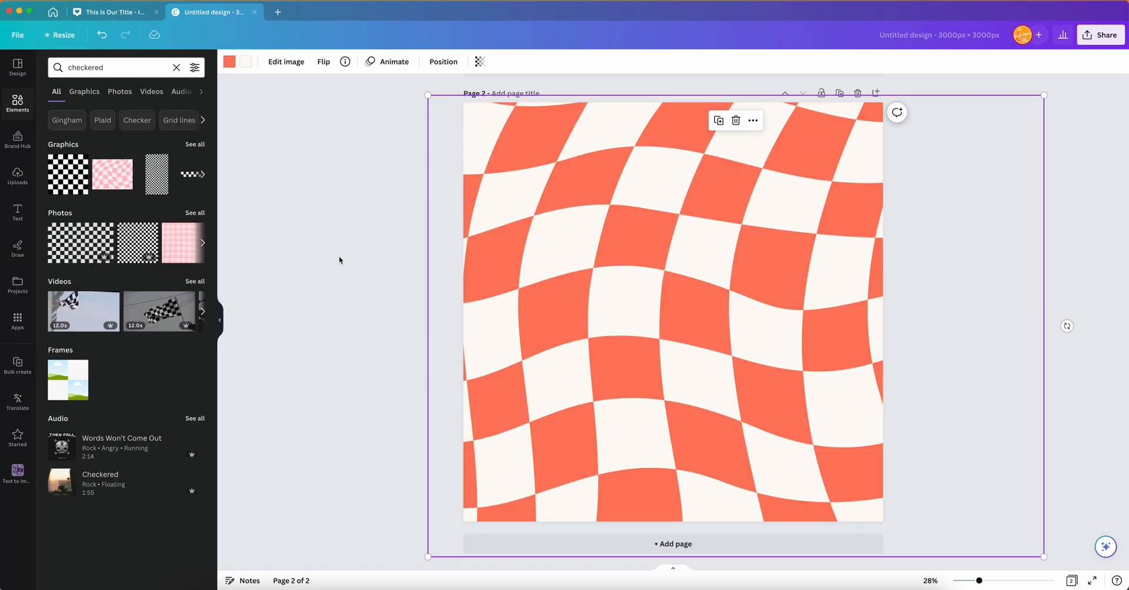
- Add the uploaded portrait in the denim jacket and orange top to page 2 and remove its background
{"action": "left_click", "coordinate": [17, 177]}
{"action": "scroll", "coordinate": [108, 353], "scroll_direction": "down", "scroll_amount": 3}
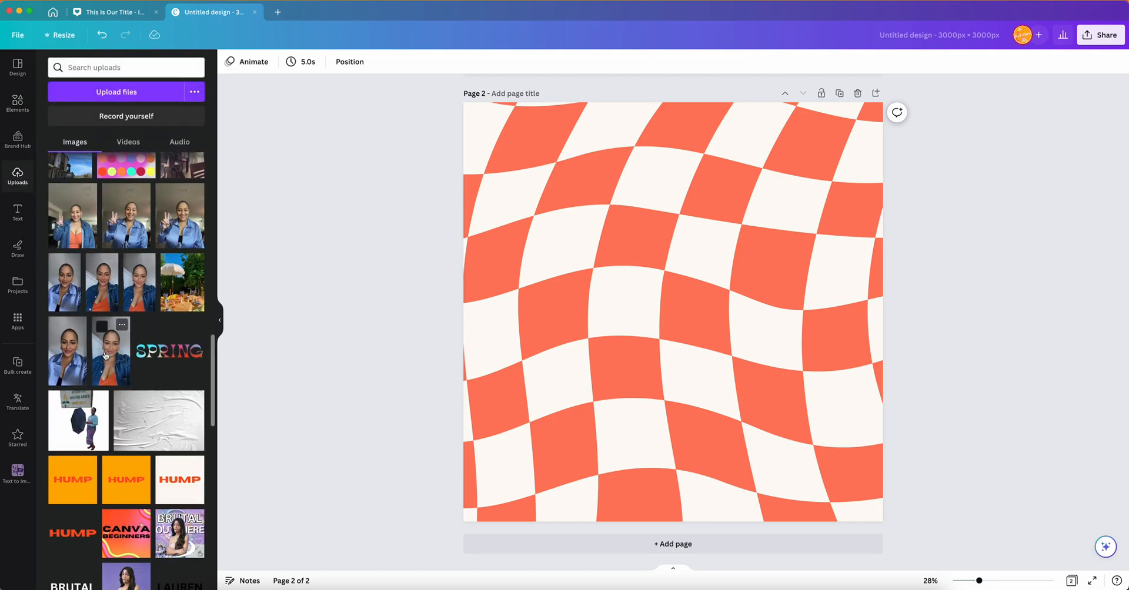
{"action": "left_click", "coordinate": [106, 355]}
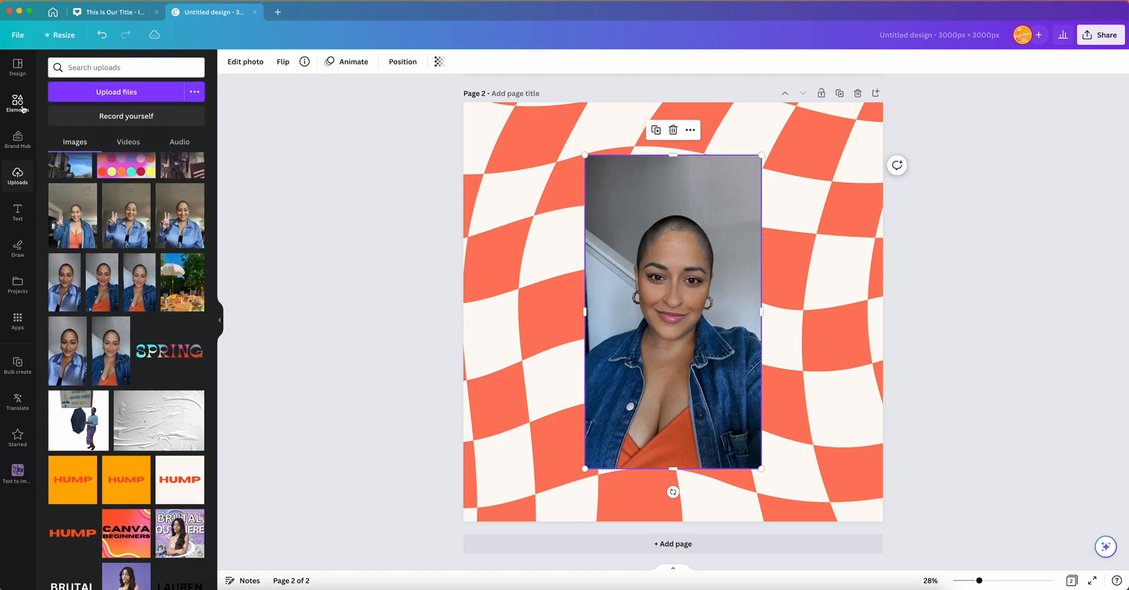
{"action": "left_click", "coordinate": [245, 62]}
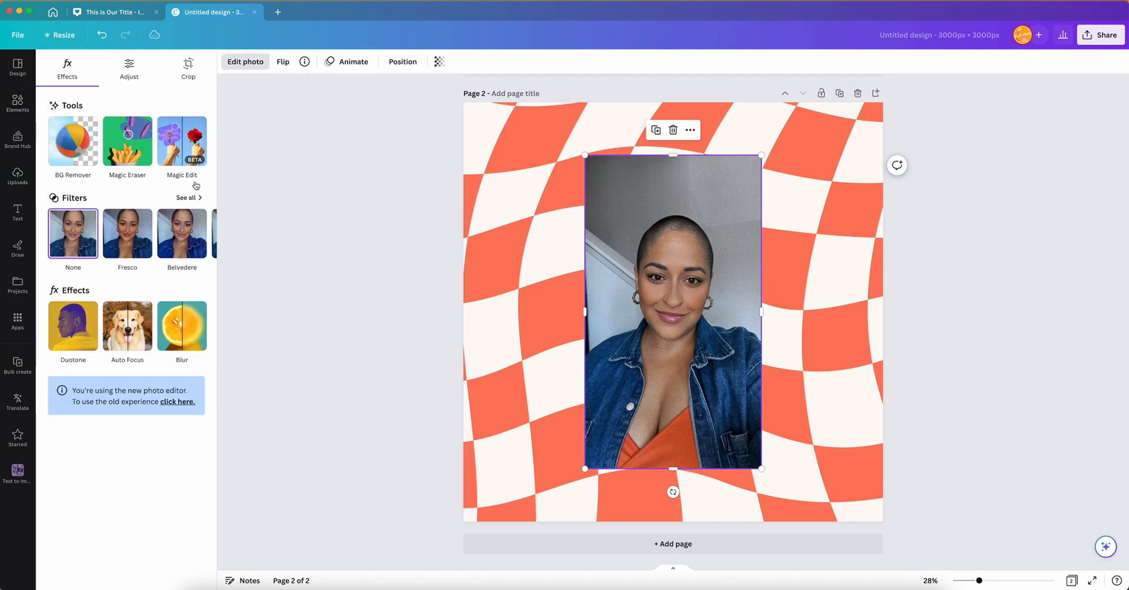
{"action": "left_click", "coordinate": [80, 154]}
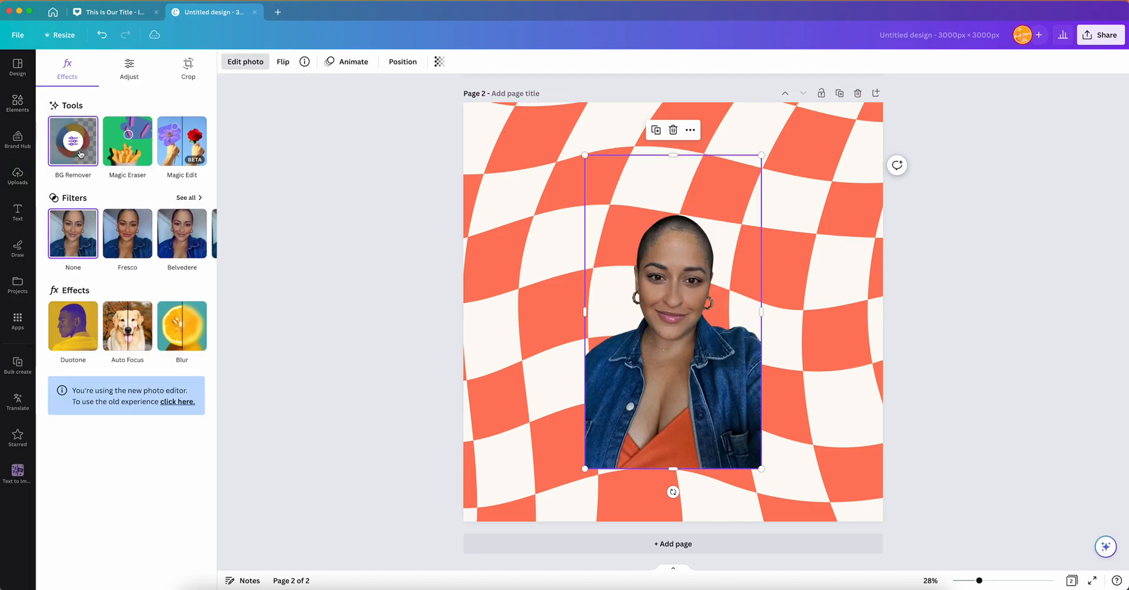
- Crop the empty area above the portrait's head and enlarge the portrait to fill page 2's full height, centred horizontally
{"action": "left_click_drag", "start_coordinate": [676, 155], "coordinate": [674, 203]}
{"action": "left_click_drag", "start_coordinate": [658, 288], "coordinate": [676, 341]}
{"action": "left_click_drag", "start_coordinate": [601, 251], "coordinate": [538, 72]}
{"action": "left_click_drag", "start_coordinate": [590, 194], "coordinate": [626, 195]}
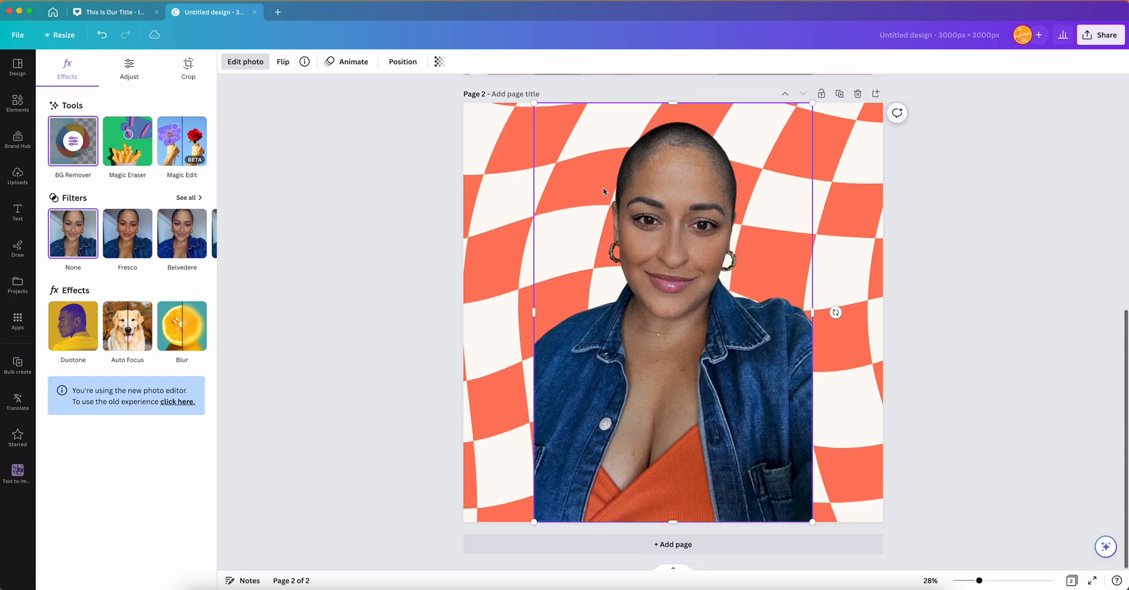
- Compare the portrait layout on page 2 with the decorated design on page 1
{"action": "scroll", "coordinate": [603, 189], "scroll_direction": "up", "scroll_amount": 8}
{"action": "scroll", "coordinate": [602, 186], "scroll_direction": "down", "scroll_amount": 5}
{"action": "scroll", "coordinate": [603, 188], "scroll_direction": "down", "scroll_amount": 3}
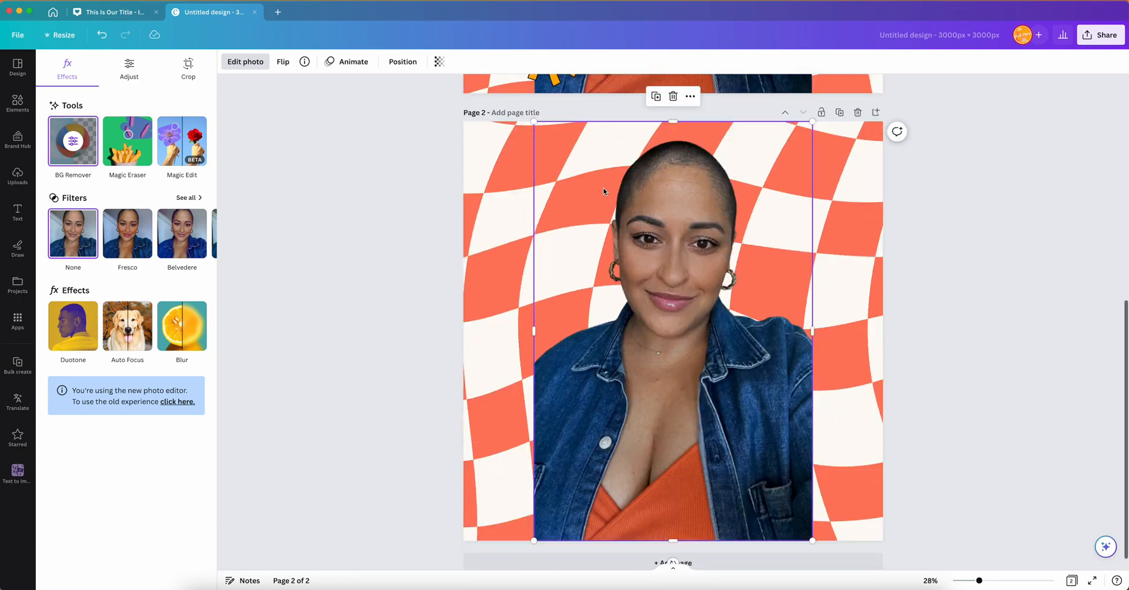
{"action": "left_click", "coordinate": [365, 213]}
{"action": "scroll", "coordinate": [365, 214], "scroll_direction": "down", "scroll_amount": 1}
{"action": "scroll", "coordinate": [365, 213], "scroll_direction": "down", "scroll_amount": 3}
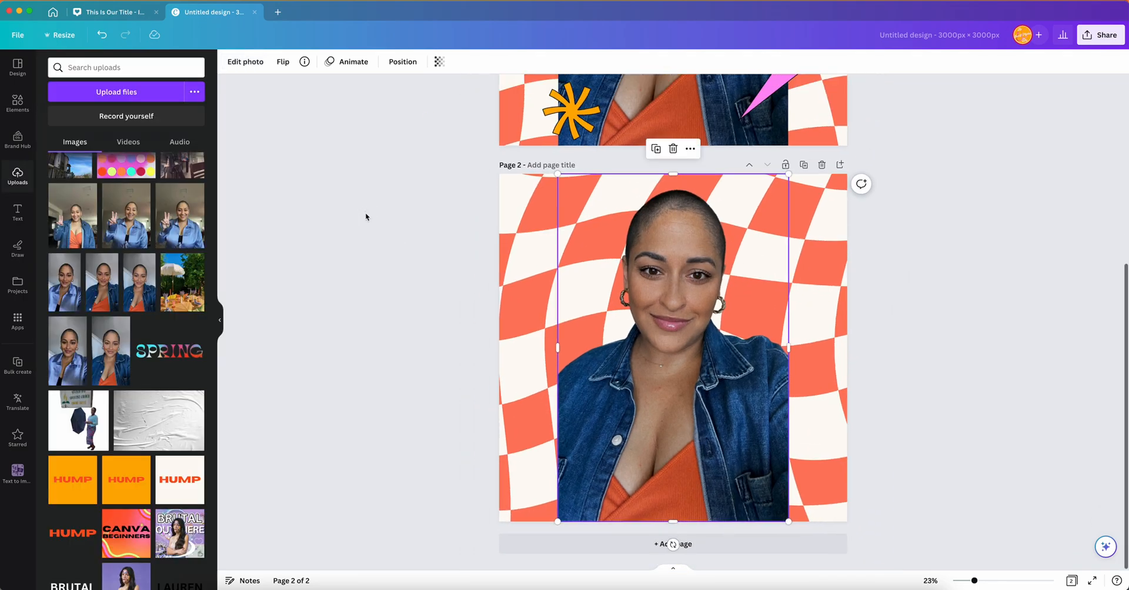
{"action": "scroll", "coordinate": [365, 213], "scroll_direction": "up", "scroll_amount": 3}
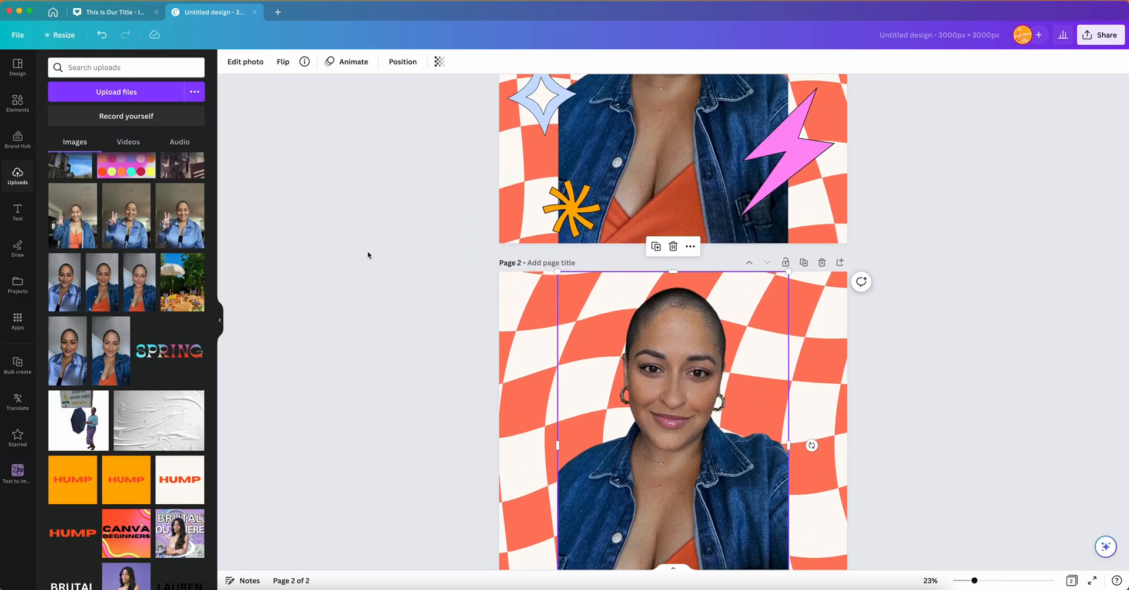
{"action": "scroll", "coordinate": [367, 251], "scroll_direction": "down", "scroll_amount": 3}
{"action": "scroll", "coordinate": [367, 250], "scroll_direction": "up", "scroll_amount": 2}
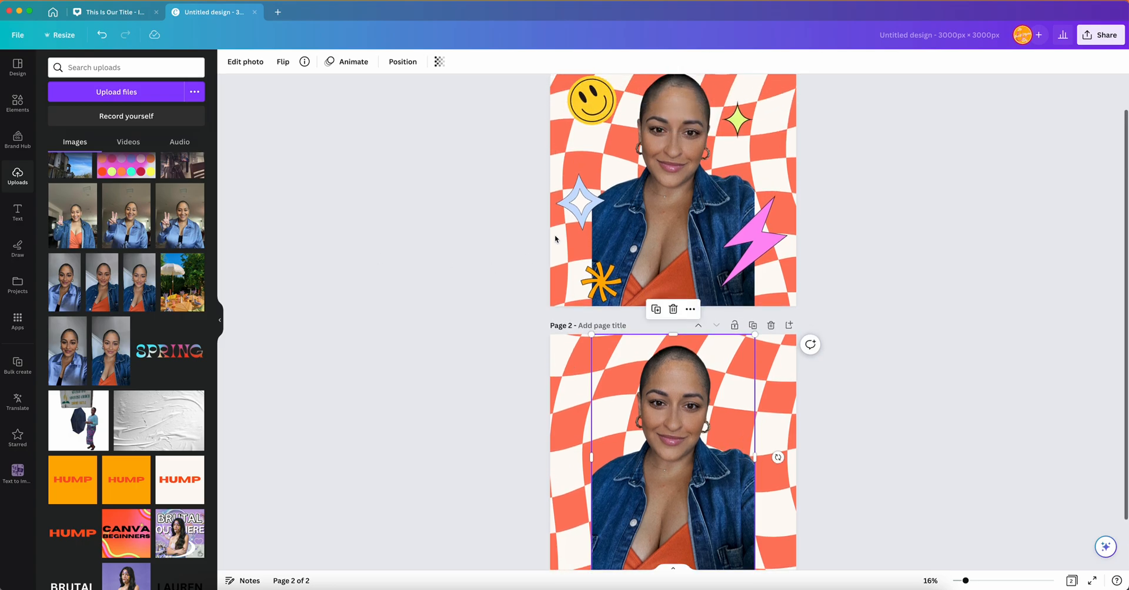
- Add the starred green burst graphic to page 2 and place it at reduced size beside the head
{"action": "left_click", "coordinate": [580, 210]}
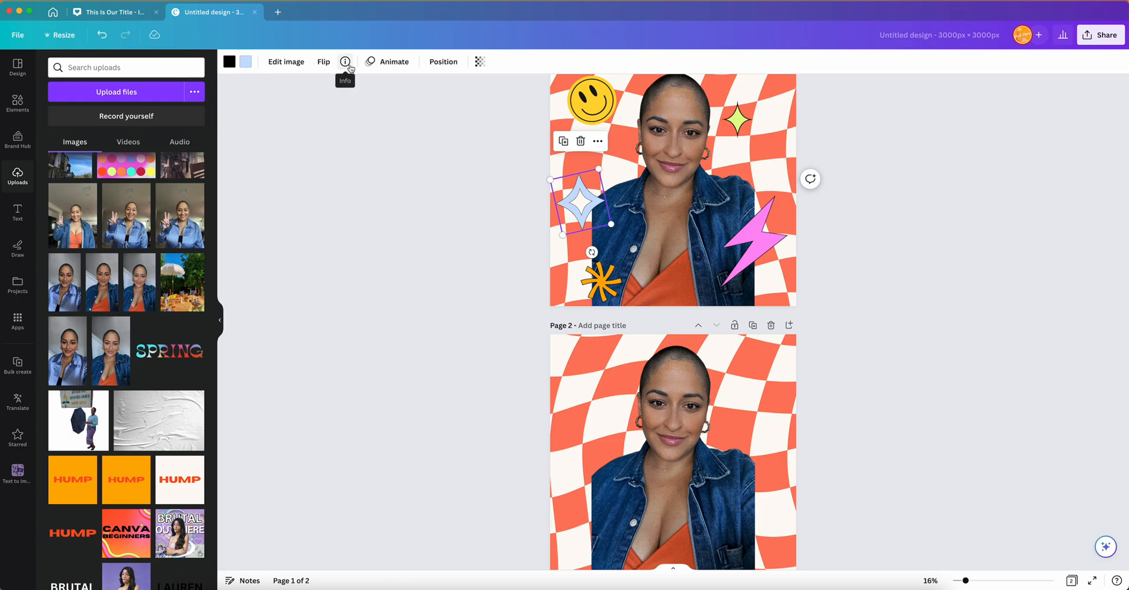
{"action": "left_click", "coordinate": [23, 104]}
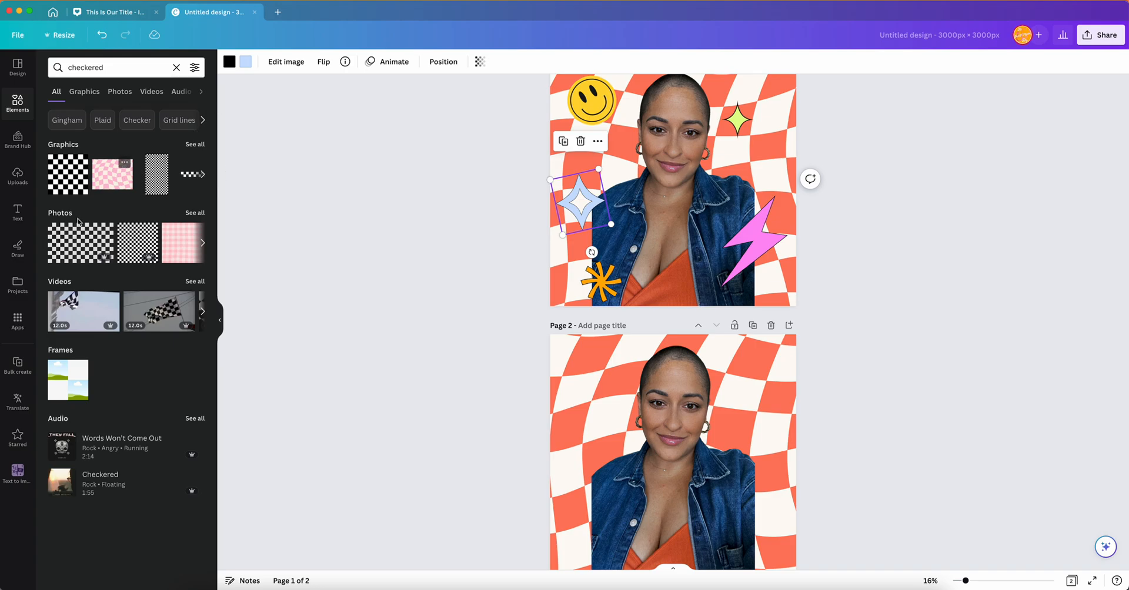
{"action": "left_click", "coordinate": [12, 112]}
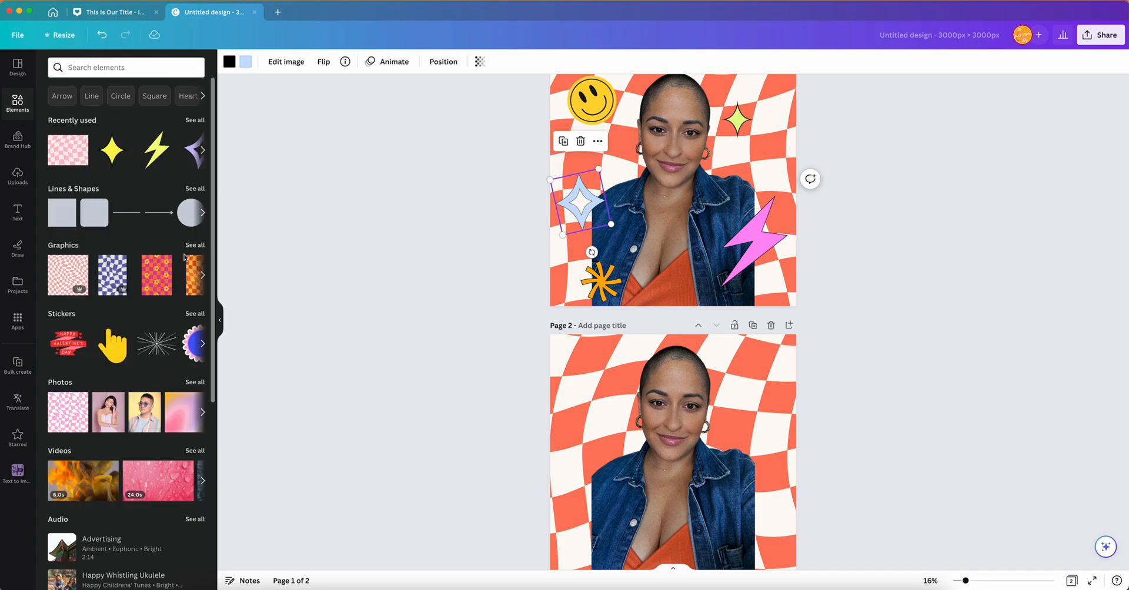
{"action": "left_click", "coordinate": [196, 245]}
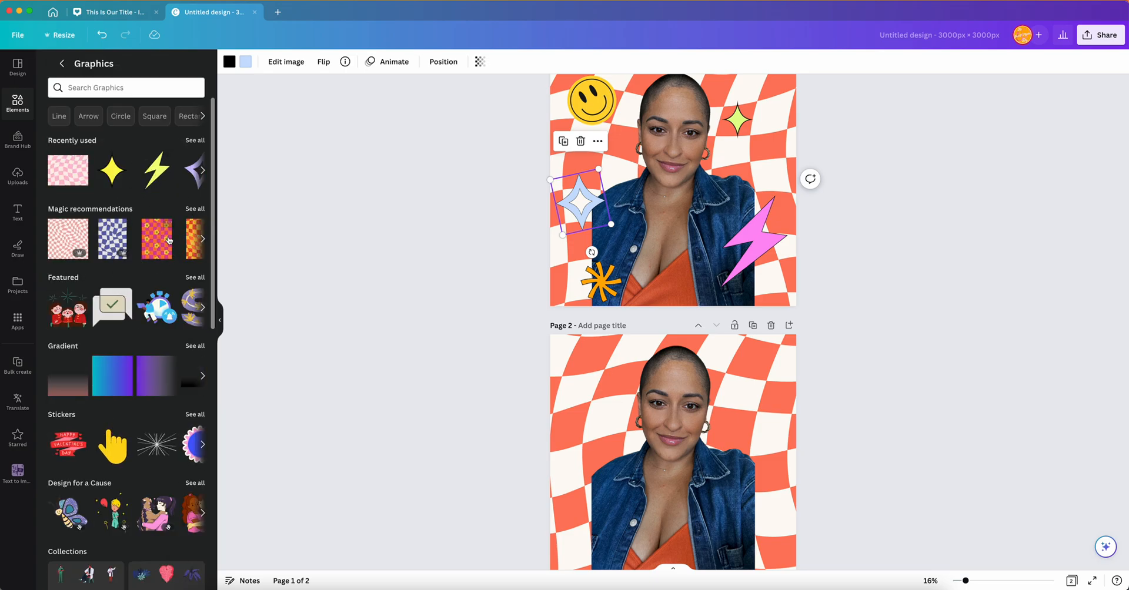
{"action": "left_click", "coordinate": [17, 438]}
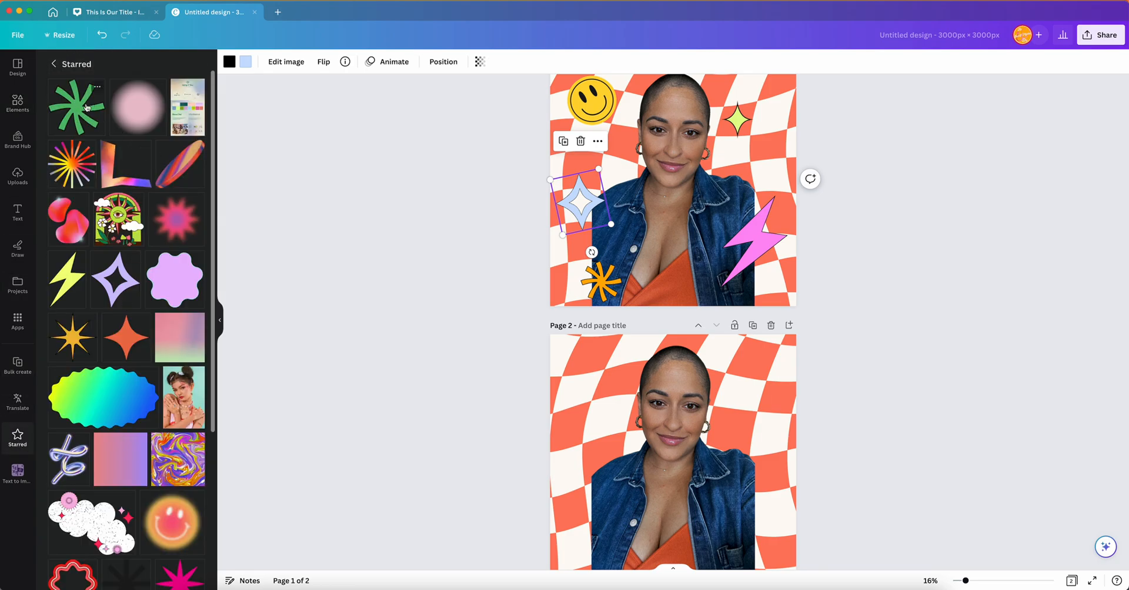
{"action": "left_click", "coordinate": [86, 108]}
{"action": "left_click_drag", "start_coordinate": [682, 180], "coordinate": [595, 402]}
- Add the starred orange four-point star, gold starburst, purple star and lime lightning bolt to page 2
{"action": "left_click", "coordinate": [112, 345]}
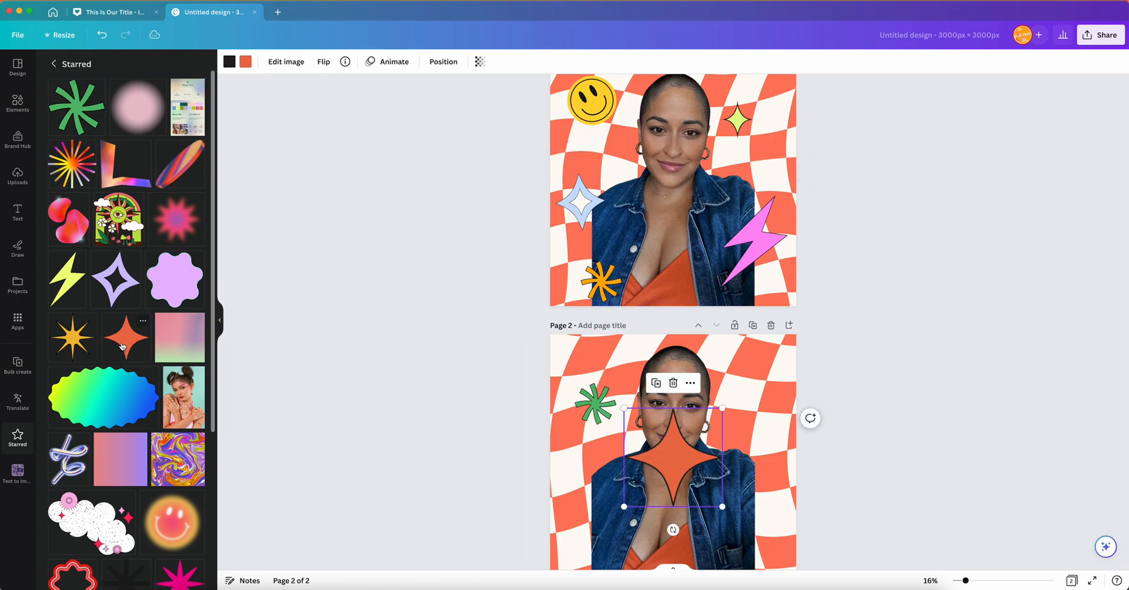
{"action": "left_click", "coordinate": [82, 323]}
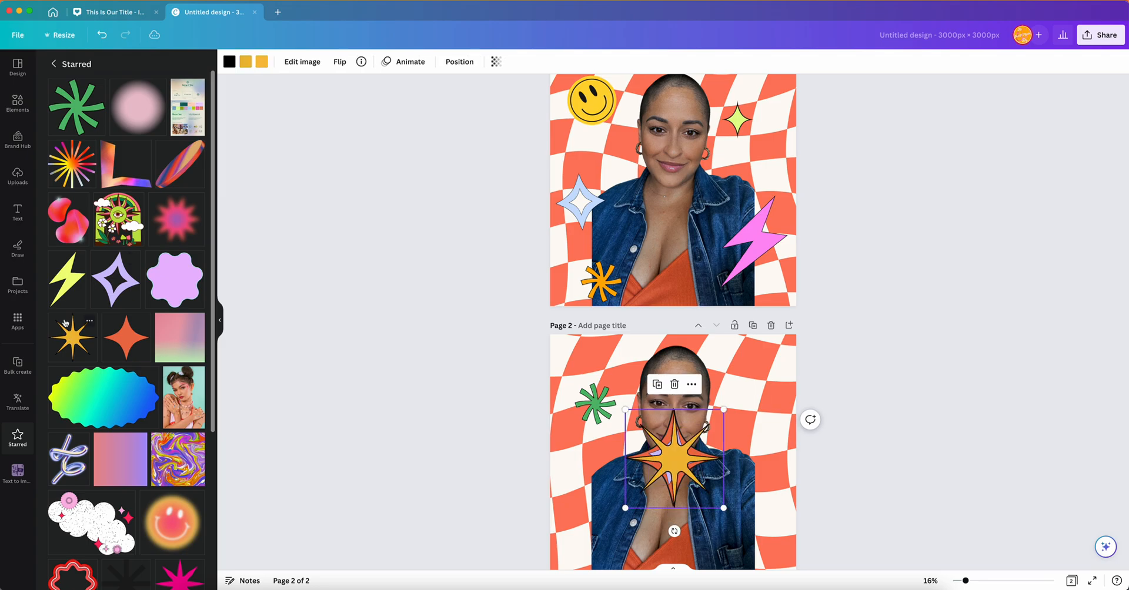
{"action": "left_click", "coordinate": [53, 283]}
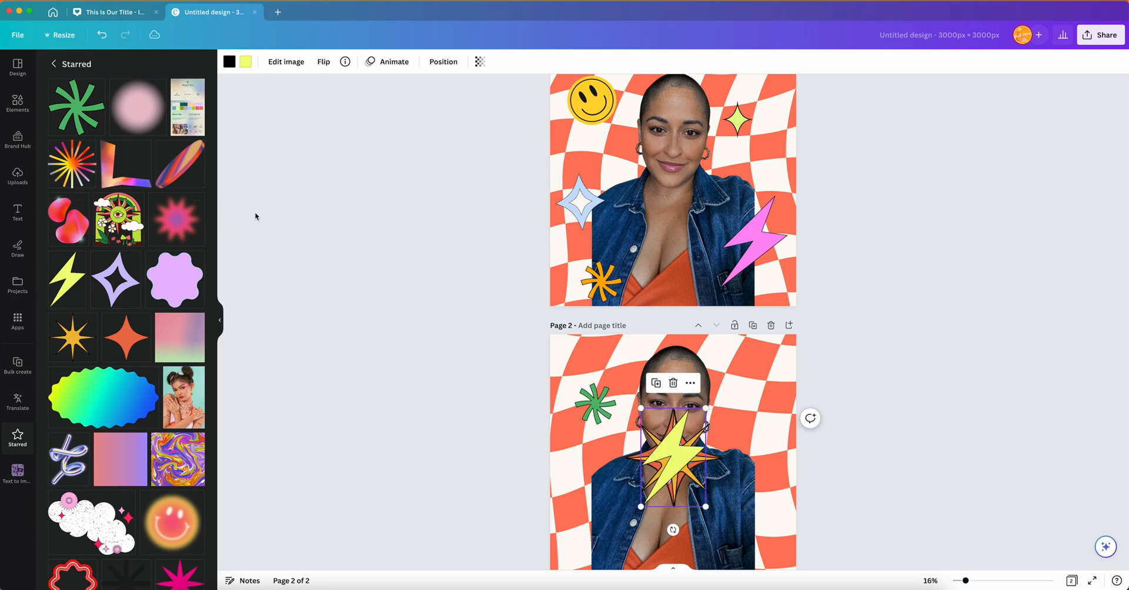
- Open the full Magic recommendations collection of graphics
{"action": "left_click", "coordinate": [24, 112]}
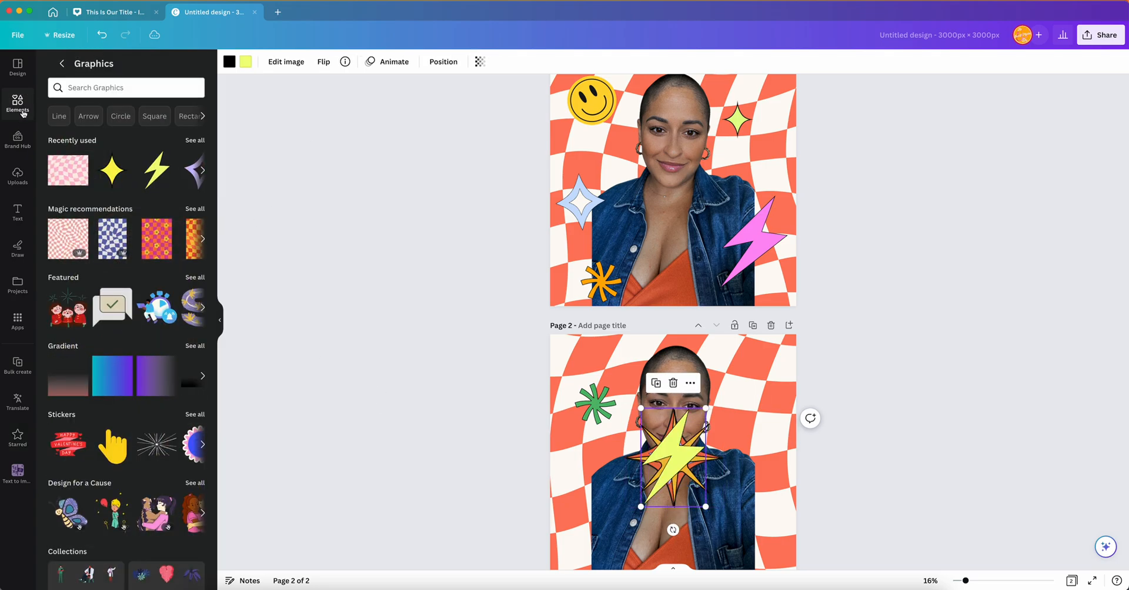
{"action": "left_click", "coordinate": [191, 247]}
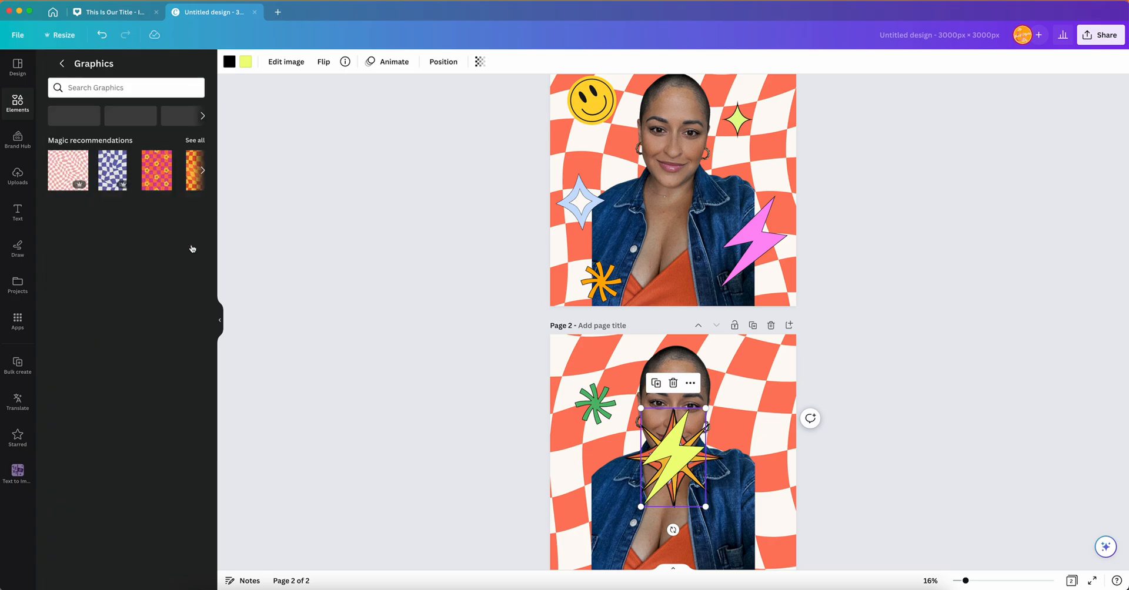
{"action": "left_click", "coordinate": [198, 214]}
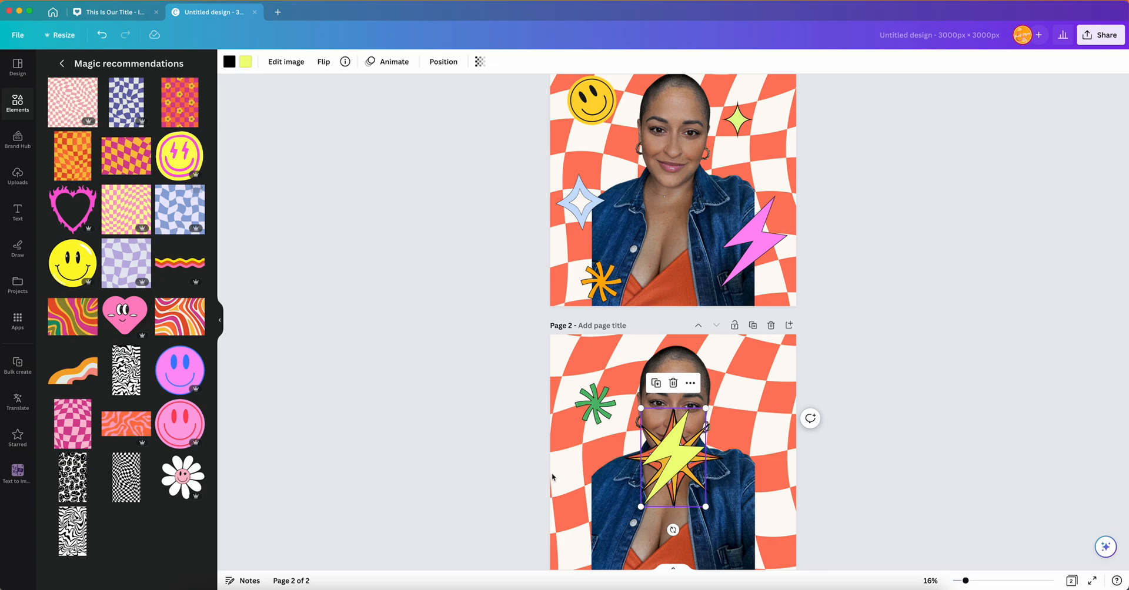
- Spread page 2's graphics around the portrait: bolt, gold starburst and orange star on its right, reduced purple star and green burst on its left
{"action": "scroll", "coordinate": [673, 405], "scroll_direction": "down", "scroll_amount": 2}
{"action": "left_click_drag", "start_coordinate": [673, 405], "coordinate": [624, 464]}
{"action": "left_click_drag", "start_coordinate": [690, 401], "coordinate": [763, 370]}
{"action": "left_click_drag", "start_coordinate": [671, 397], "coordinate": [597, 382]}
{"action": "left_click", "coordinate": [634, 448]}
{"action": "left_click_drag", "start_coordinate": [635, 448], "coordinate": [775, 448]}
{"action": "left_click", "coordinate": [680, 405]}
{"action": "left_click_drag", "start_coordinate": [680, 405], "coordinate": [745, 329]}
{"action": "left_click_drag", "start_coordinate": [595, 344], "coordinate": [581, 471]}
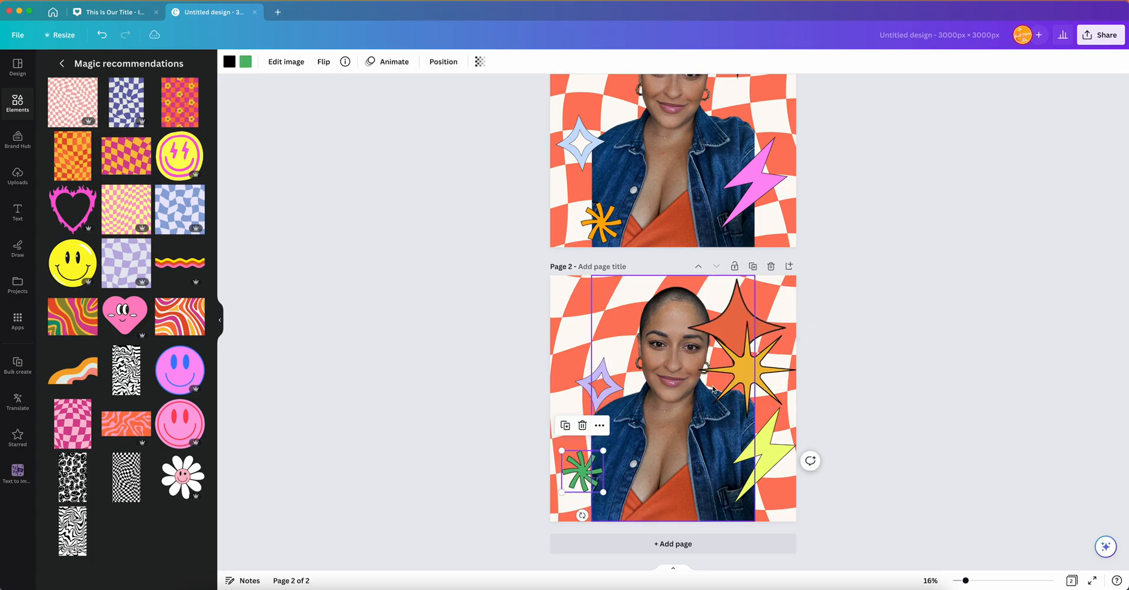
- Delete the gold starburst from page 2 and move the orange four-point star slightly down beside the head
{"action": "left_click", "coordinate": [746, 369]}
{"action": "key", "text": "Delete"}
{"action": "left_click", "coordinate": [744, 326]}
{"action": "left_click_drag", "start_coordinate": [744, 327], "coordinate": [751, 343]}
- Add the recommended yellow smiley, recoloured golden yellow, and place it reduced and tilted in page 2's upper-left corner
{"action": "left_click", "coordinate": [71, 263]}
{"action": "scroll", "coordinate": [696, 397], "scroll_direction": "up", "scroll_amount": 3}
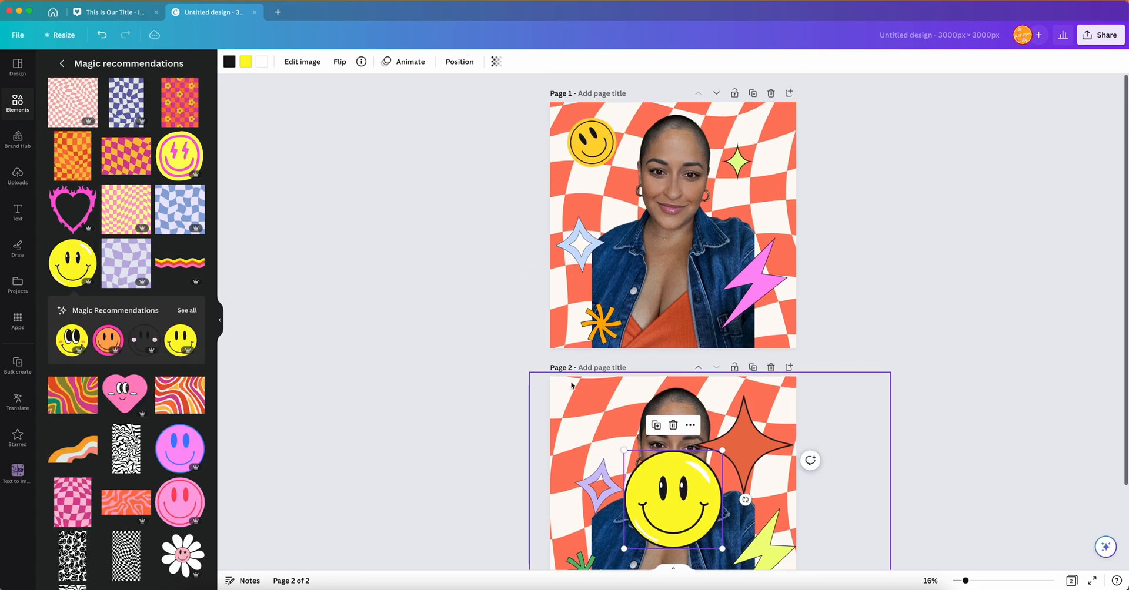
{"action": "scroll", "coordinate": [696, 397], "scroll_direction": "down", "scroll_amount": 2}
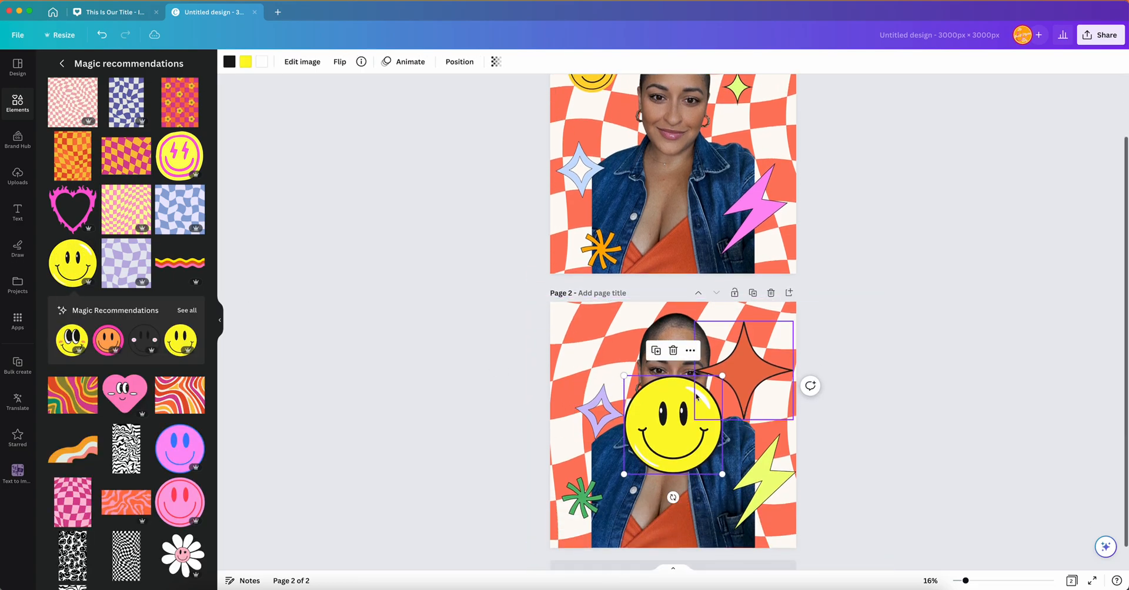
{"action": "left_click", "coordinate": [246, 61]}
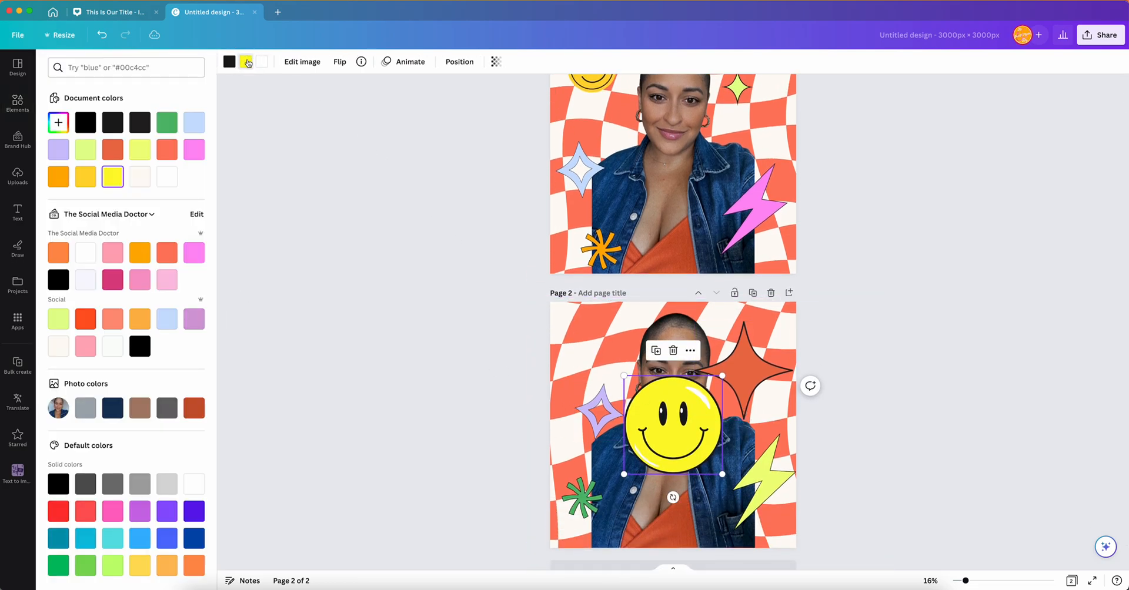
{"action": "left_click", "coordinate": [91, 182]}
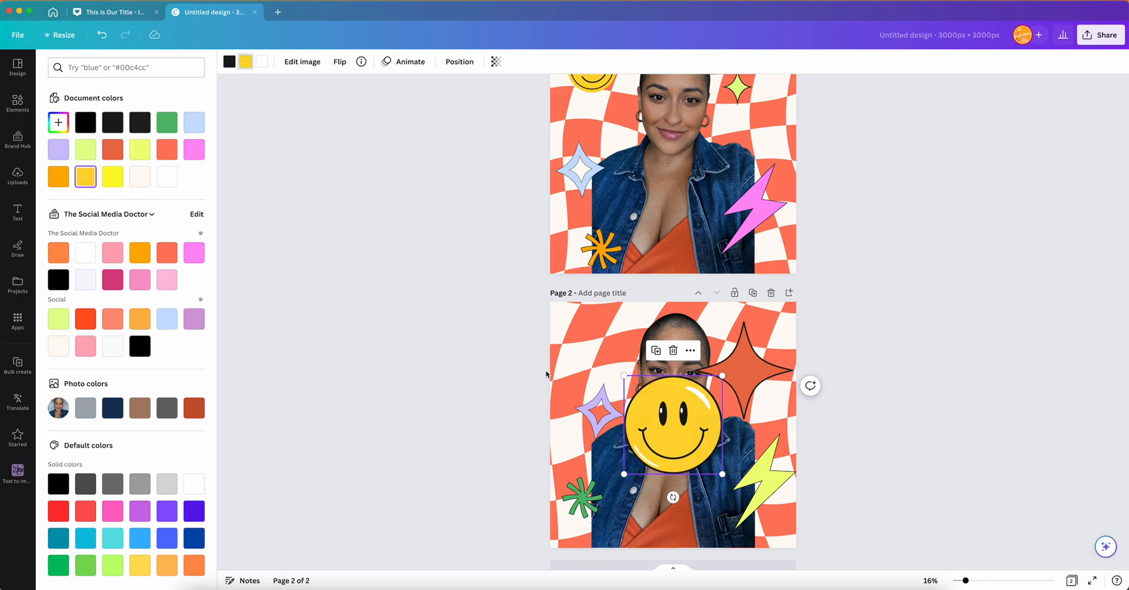
{"action": "left_click_drag", "start_coordinate": [656, 404], "coordinate": [594, 348]}
- Move the purple star below the smiley, recolour it light blue and shrink it slightly
{"action": "left_click_drag", "start_coordinate": [660, 418], "coordinate": [584, 432]}
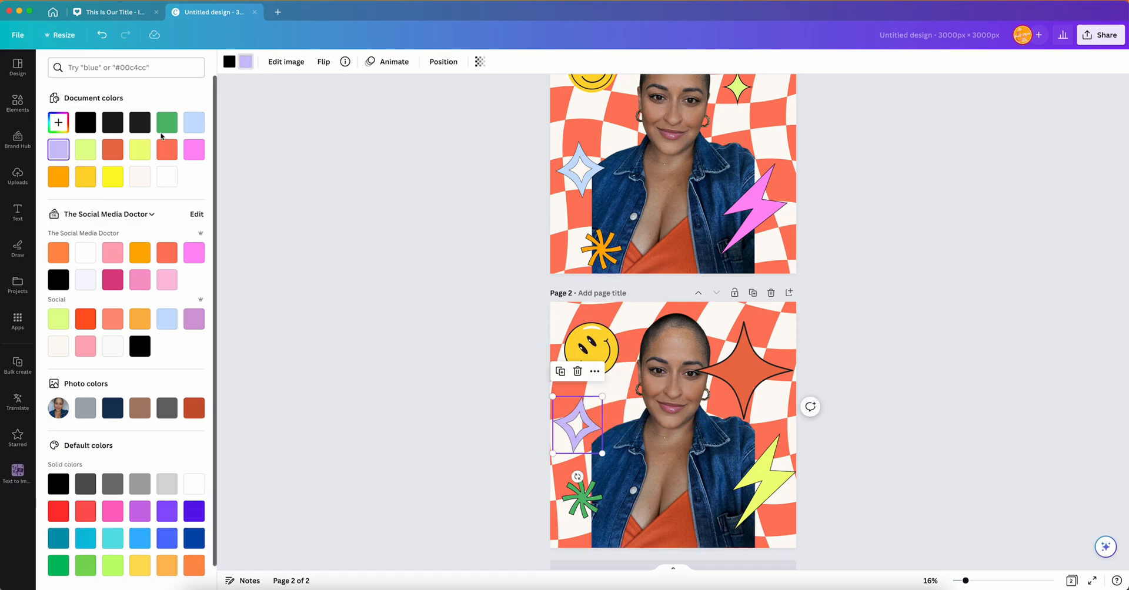
{"action": "left_click", "coordinate": [198, 123]}
{"action": "left_click_drag", "start_coordinate": [602, 454], "coordinate": [582, 433]}
- Recolour the green burst orange, shift it to overlap the jacket's lower edge, and move the light blue star to page 2's left edge
{"action": "left_click", "coordinate": [585, 500]}
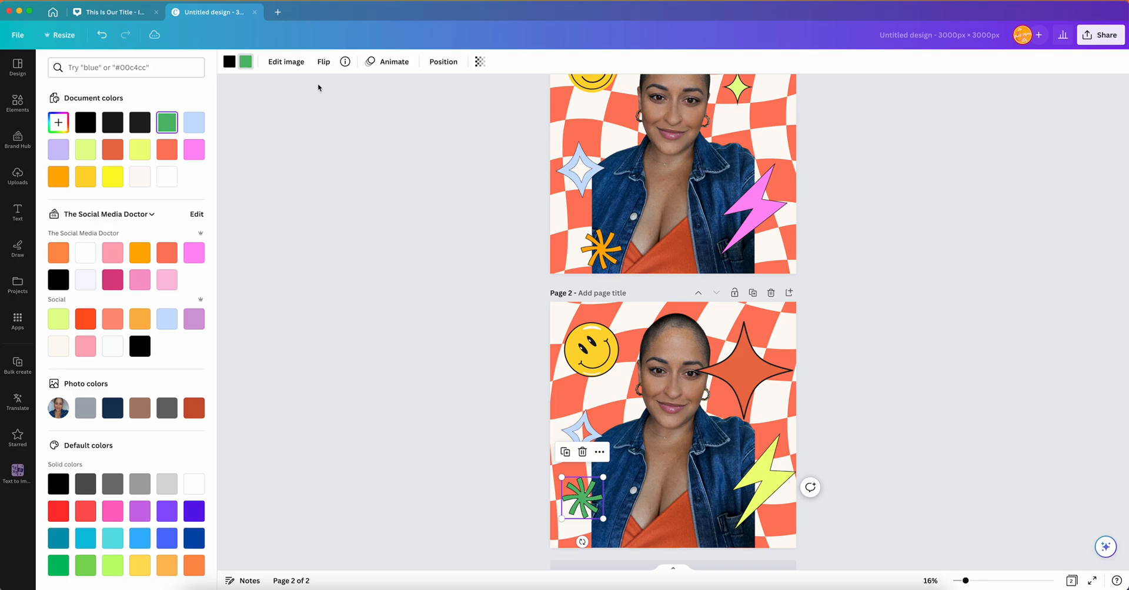
{"action": "left_click", "coordinate": [59, 178]}
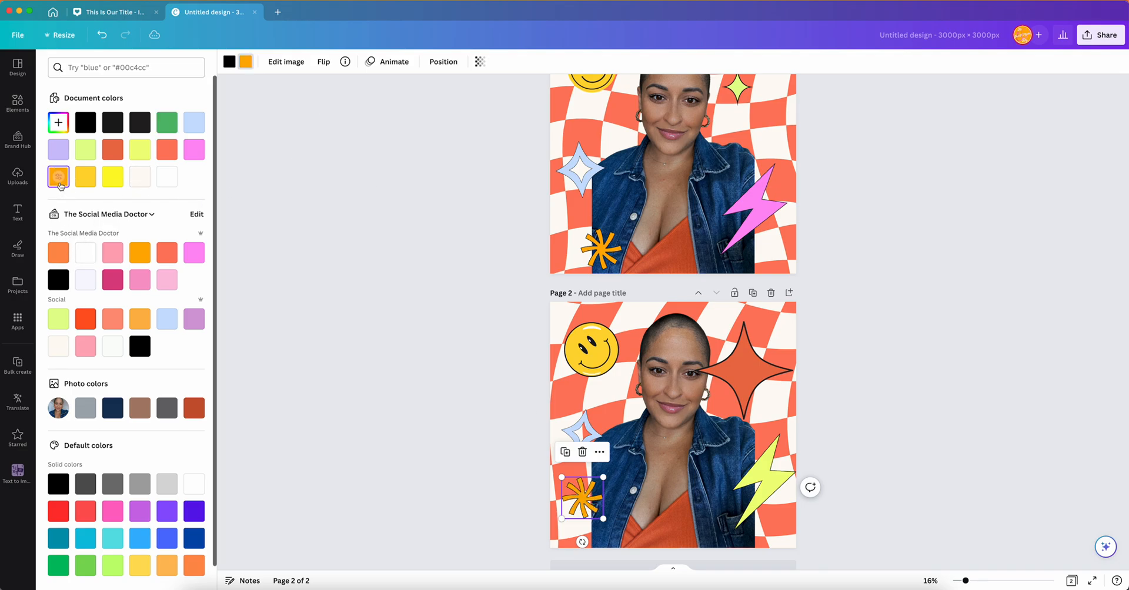
{"action": "left_click_drag", "start_coordinate": [579, 504], "coordinate": [588, 514]}
{"action": "left_click_drag", "start_coordinate": [584, 431], "coordinate": [573, 413]}
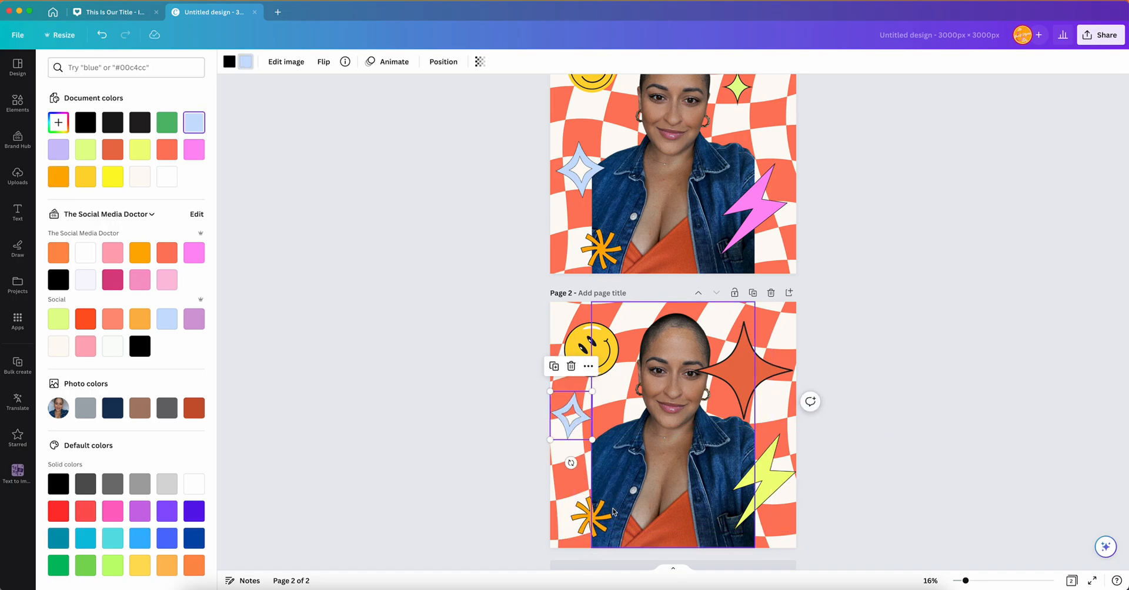
- Shrink page 2's orange four-point star to roughly half its size beside the head and recolour it lime yellow
{"action": "left_click", "coordinate": [760, 368]}
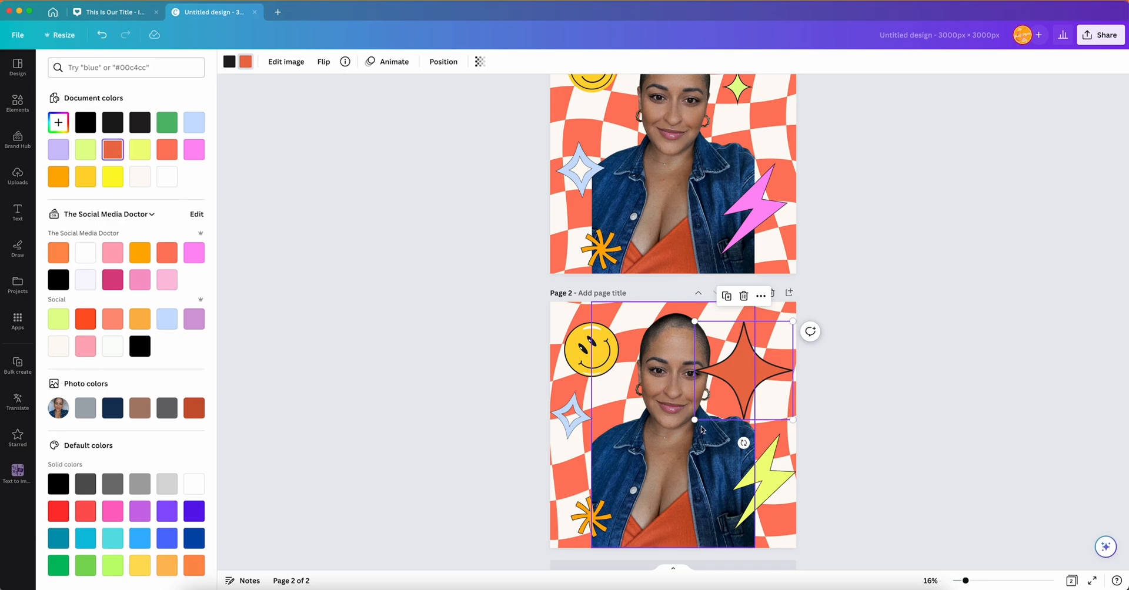
{"action": "left_click_drag", "start_coordinate": [694, 420], "coordinate": [754, 354]}
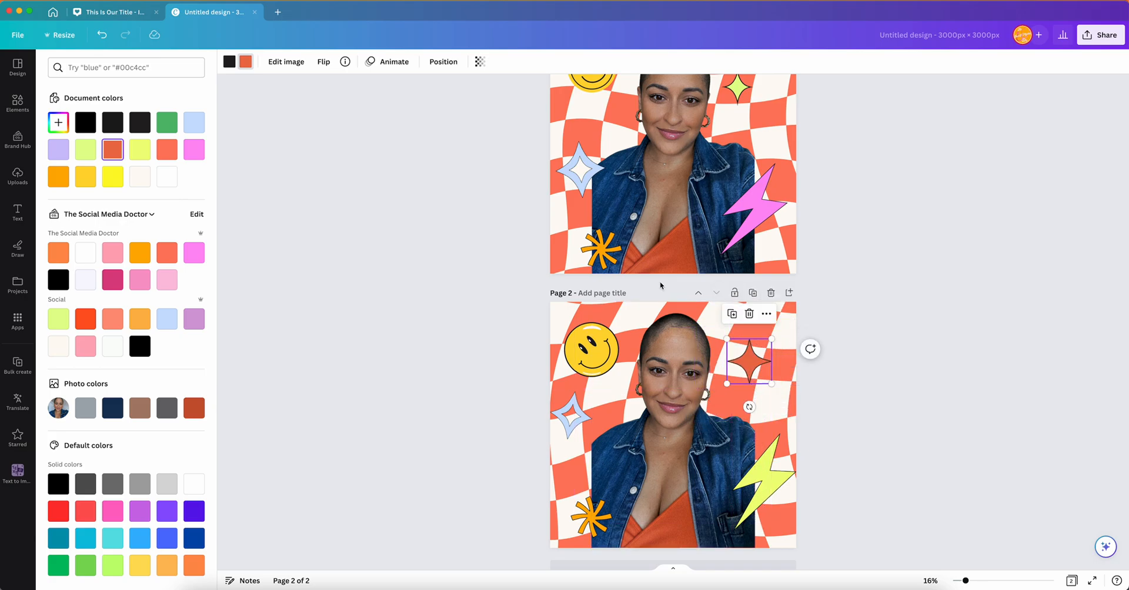
{"action": "left_click", "coordinate": [147, 154]}
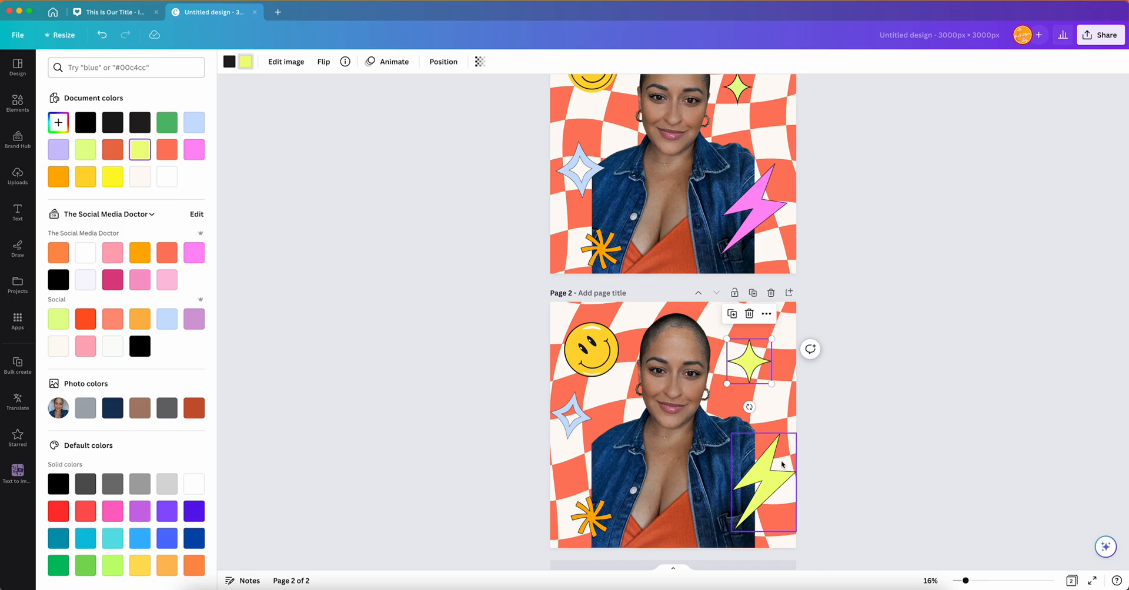
- Recolour the lime lightning bolt on page 2 pink to match the one on page 1
{"action": "left_click", "coordinate": [746, 470]}
{"action": "left_click", "coordinate": [194, 149]}
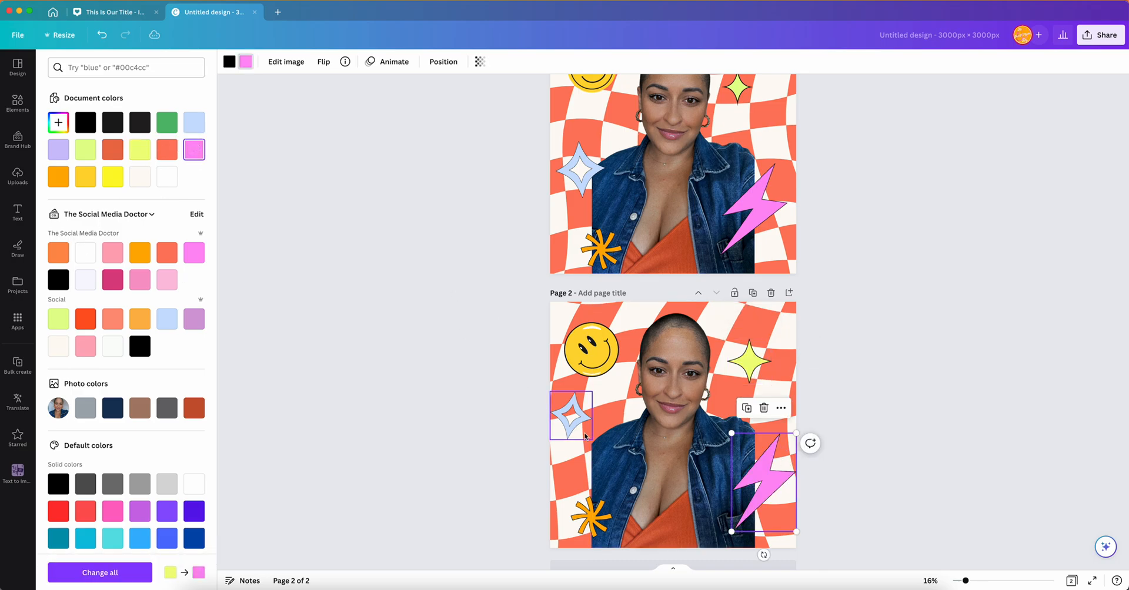
{"action": "left_click", "coordinate": [445, 428]}
- Compare the recreated design on page 2 with the original on page 1
{"action": "scroll", "coordinate": [445, 424], "scroll_direction": "down", "scroll_amount": 1}
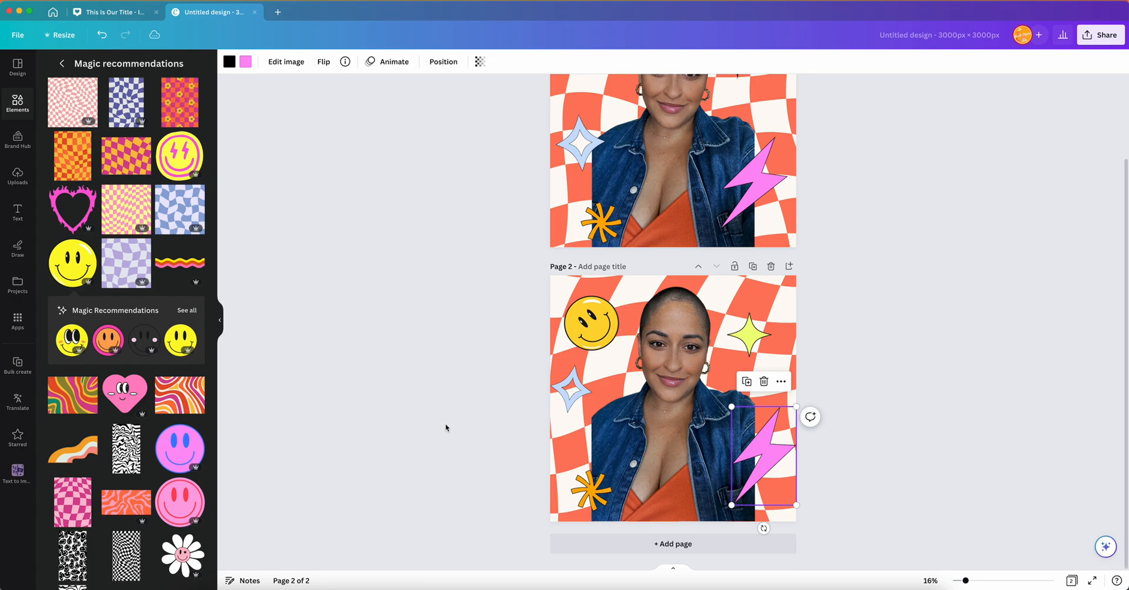
{"action": "scroll", "coordinate": [446, 423], "scroll_direction": "up", "scroll_amount": 5}
{"action": "scroll", "coordinate": [446, 424], "scroll_direction": "down", "scroll_amount": 5}
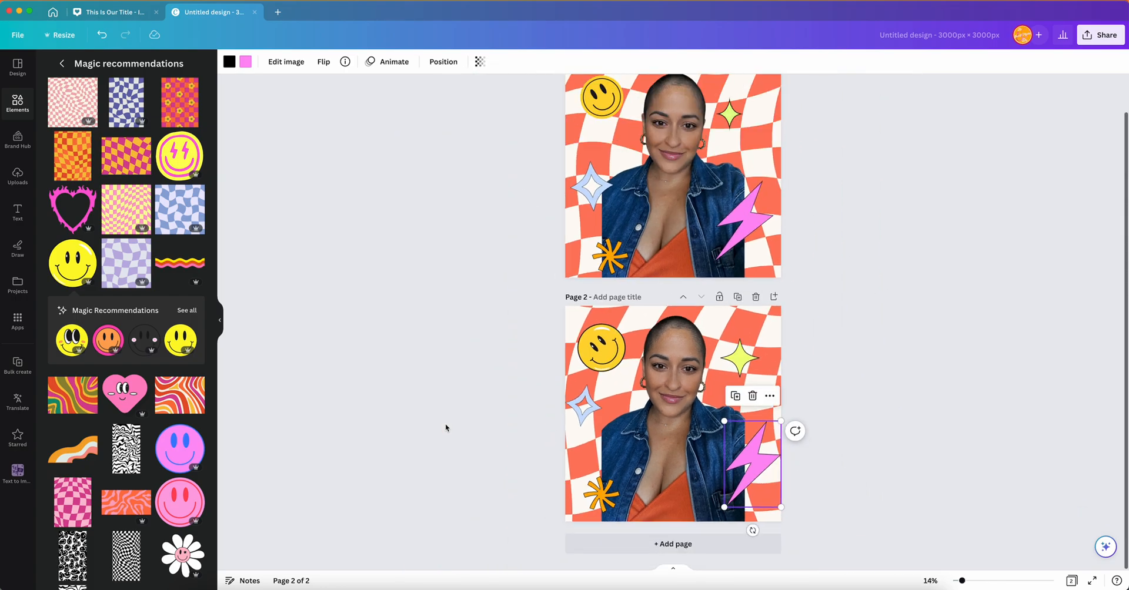
{"action": "scroll", "coordinate": [445, 427], "scroll_direction": "up", "scroll_amount": 2}
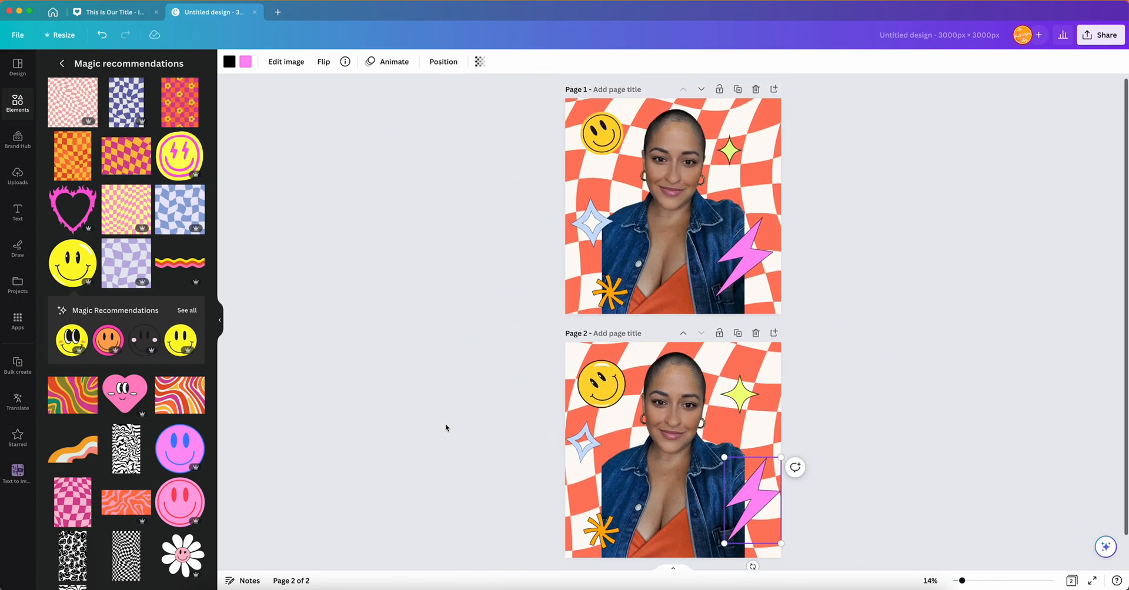
{"action": "scroll", "coordinate": [445, 427], "scroll_direction": "down", "scroll_amount": 1}
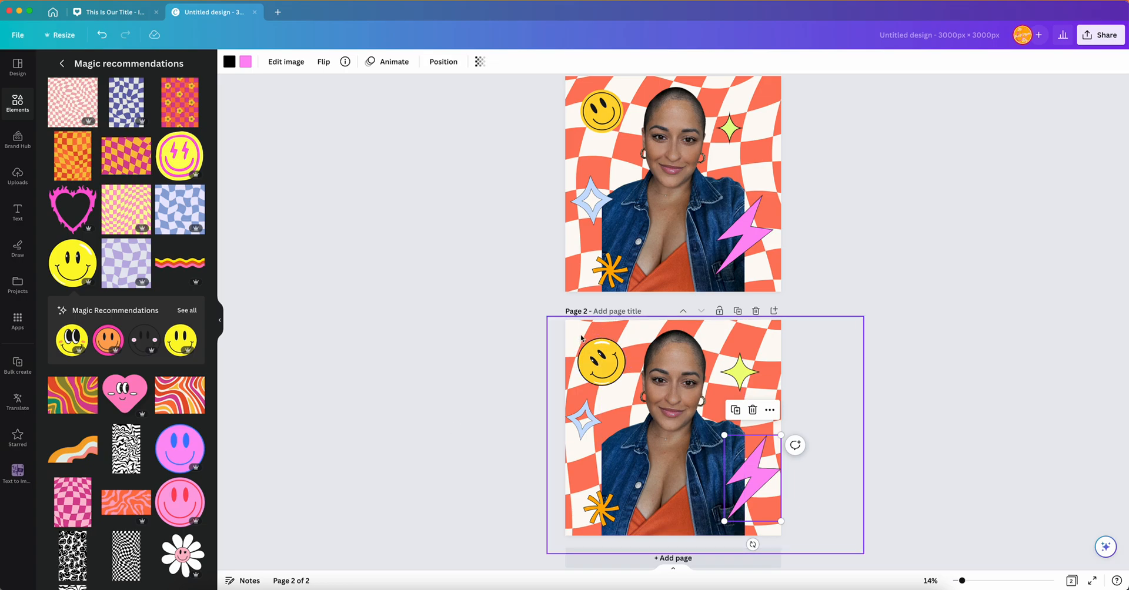
- Open the details of page 2's yellow smiley and browse more elements by the same creator
{"action": "left_click", "coordinate": [591, 355]}
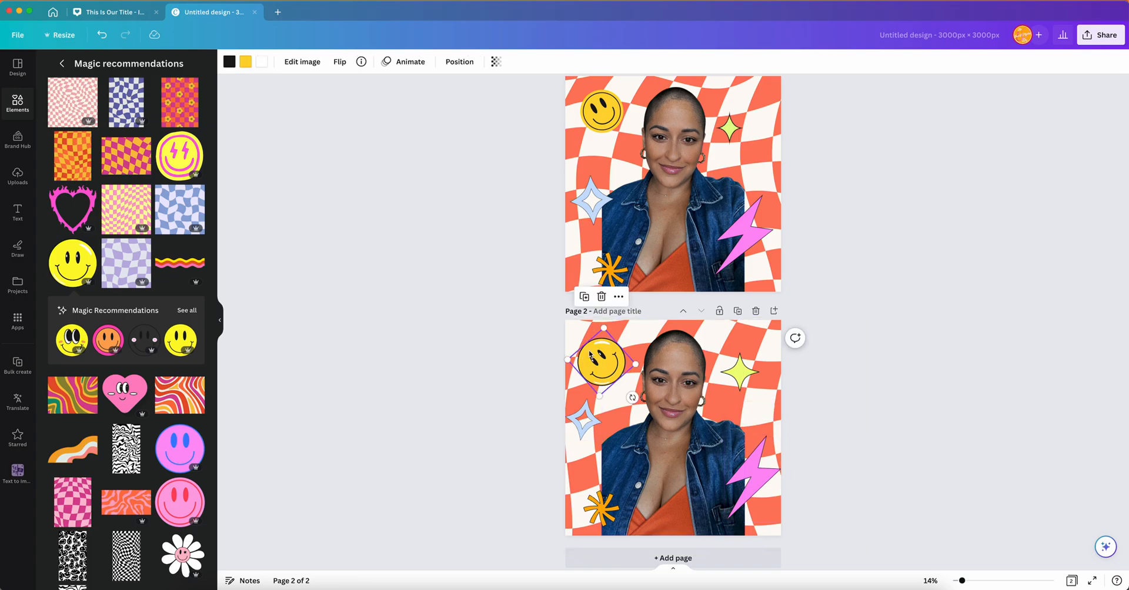
{"action": "left_click", "coordinate": [361, 62]}
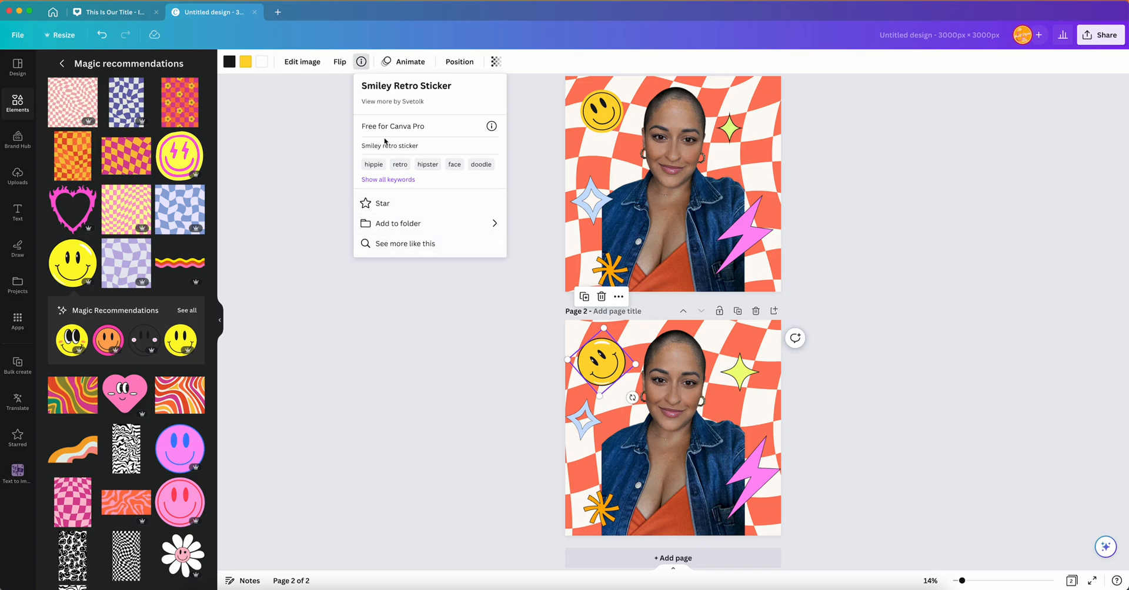
{"action": "left_click", "coordinate": [405, 103]}
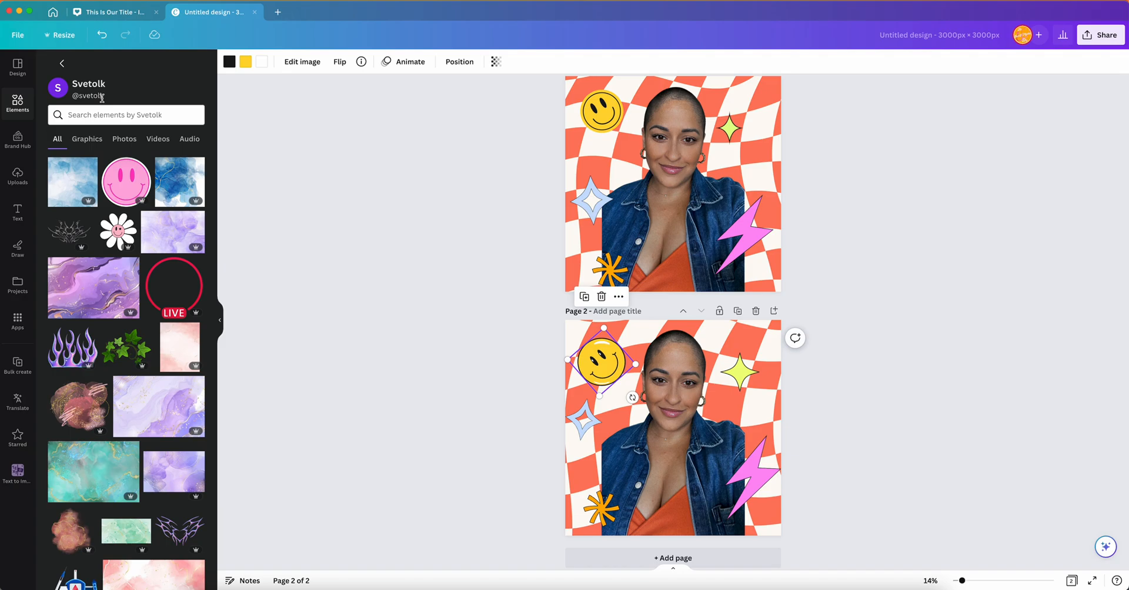
{"action": "scroll", "coordinate": [104, 361], "scroll_direction": "down", "scroll_amount": 5}
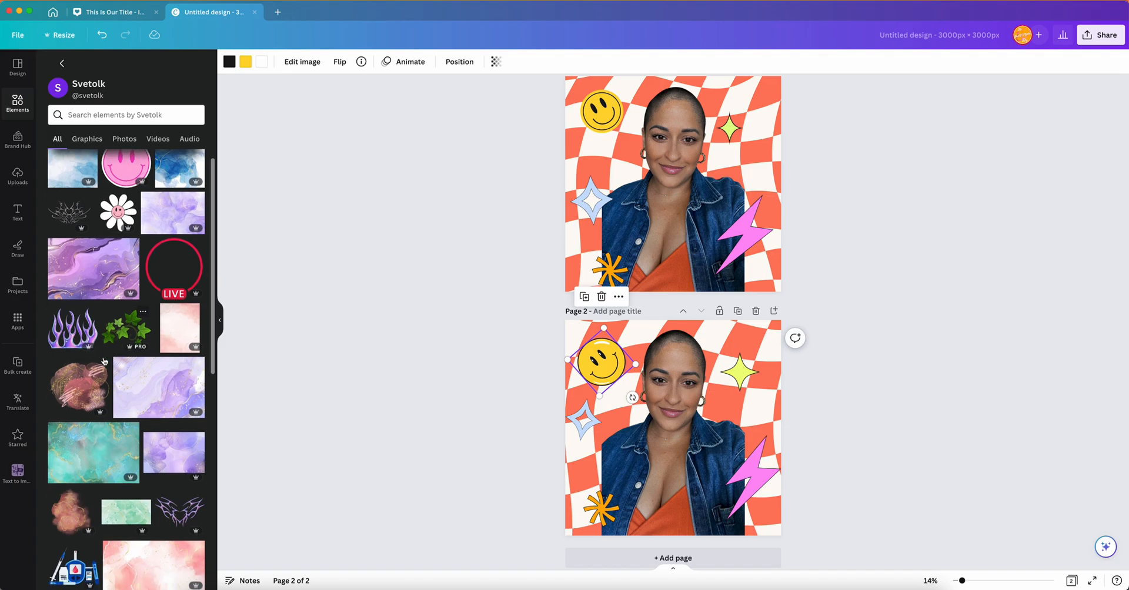
{"action": "scroll", "coordinate": [104, 361], "scroll_direction": "down", "scroll_amount": 3}
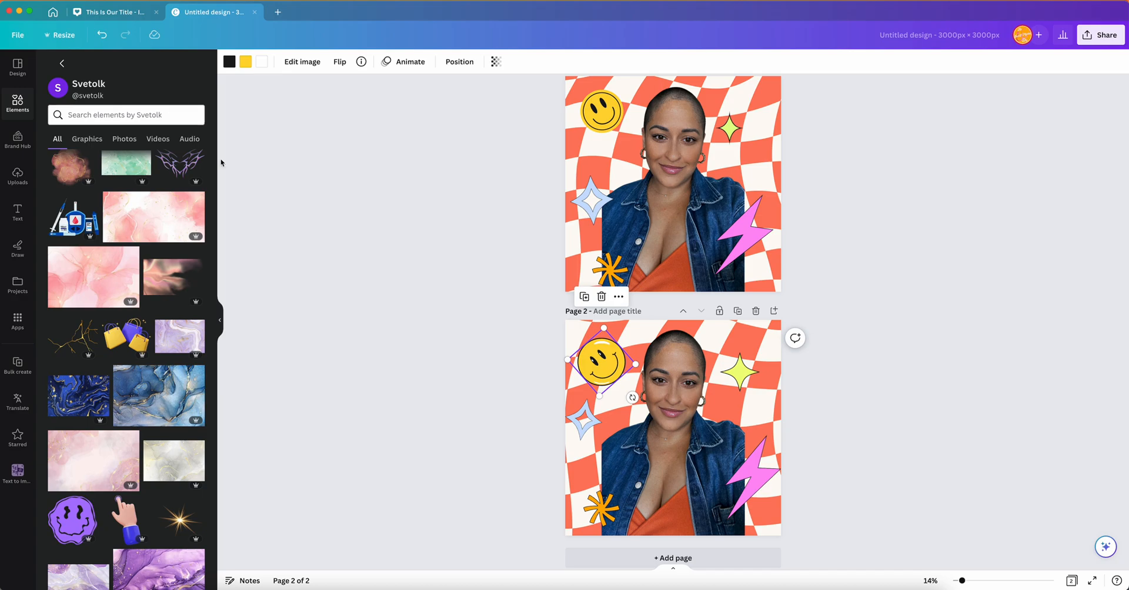
- Look up the element details of page 1's light blue star and pink lightning bolt
{"action": "left_click", "coordinate": [582, 206]}
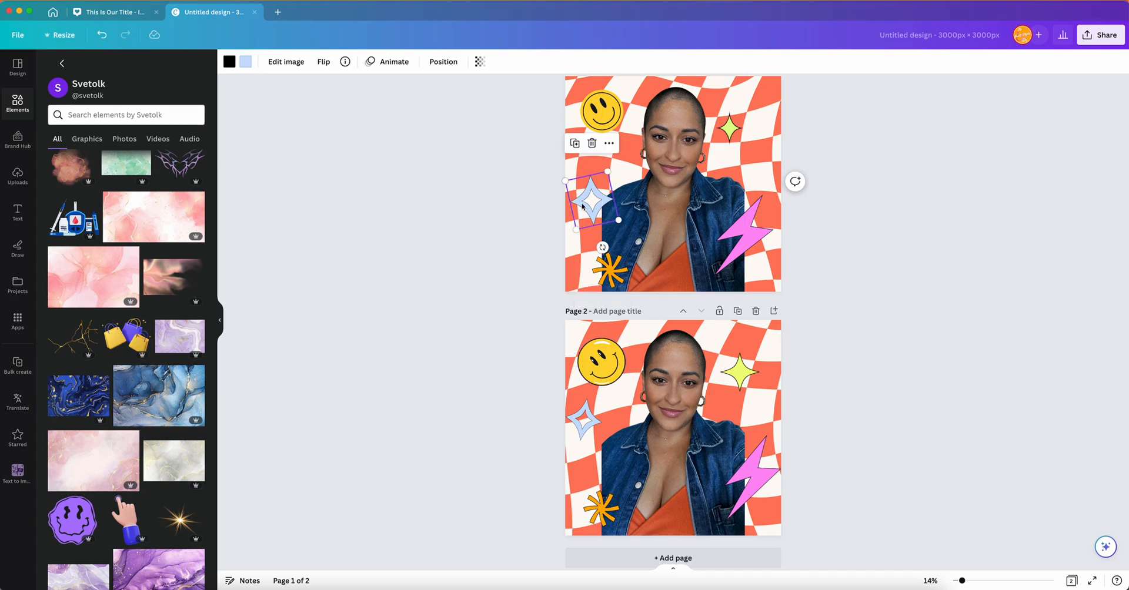
{"action": "left_click", "coordinate": [346, 61]}
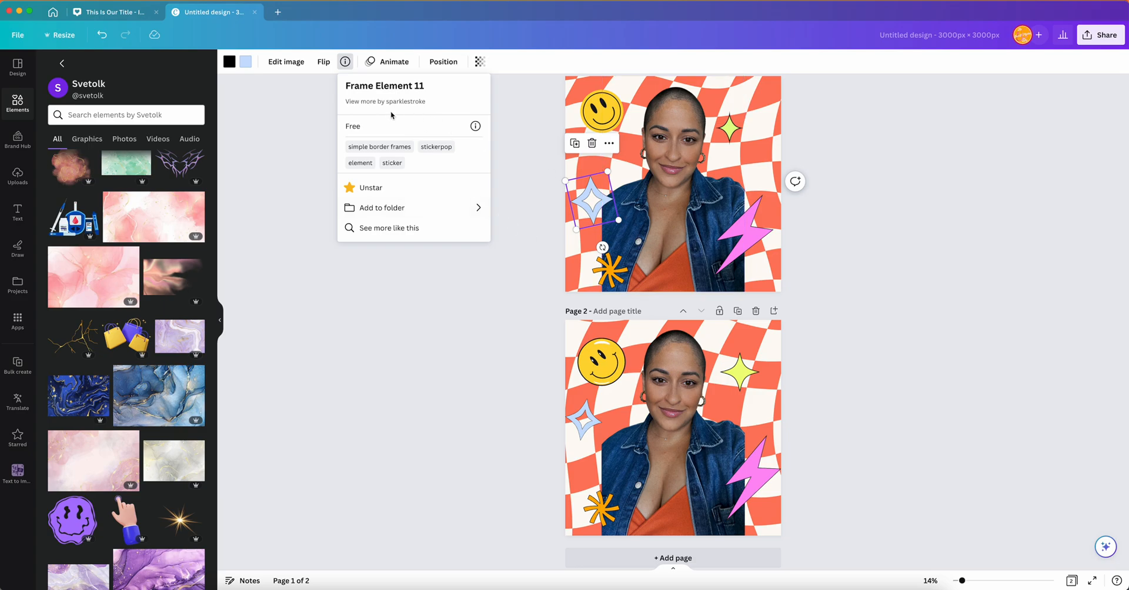
{"action": "left_click", "coordinate": [753, 240]}
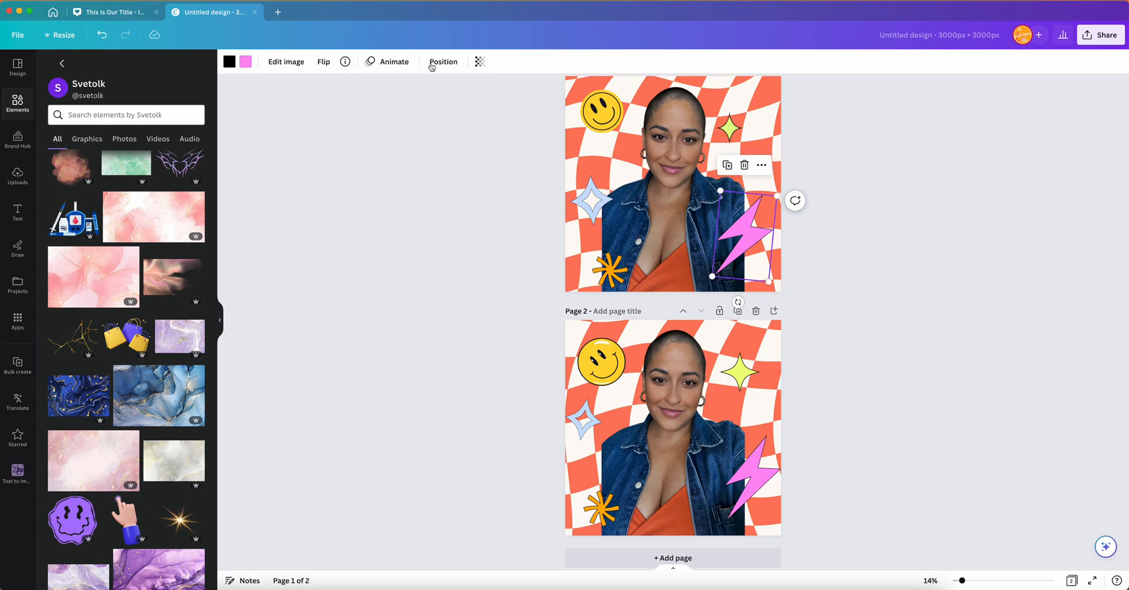
{"action": "left_click", "coordinate": [345, 62]}
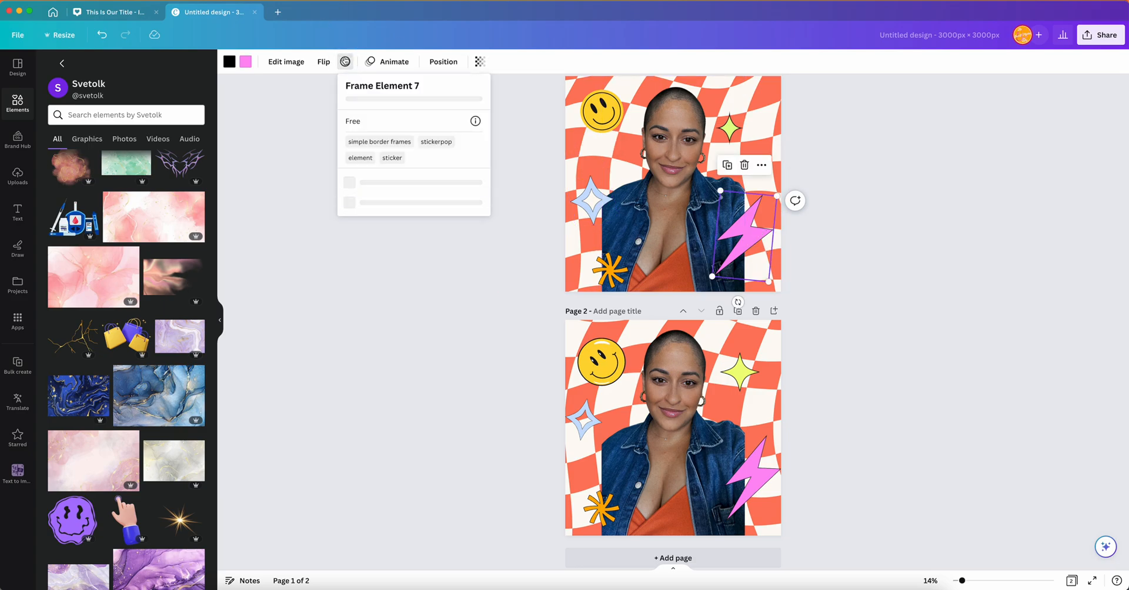
- Look up the element details and creators of page 1's orange burst and lime four-point star
{"action": "left_click", "coordinate": [622, 281]}
{"action": "left_click", "coordinate": [344, 62]}
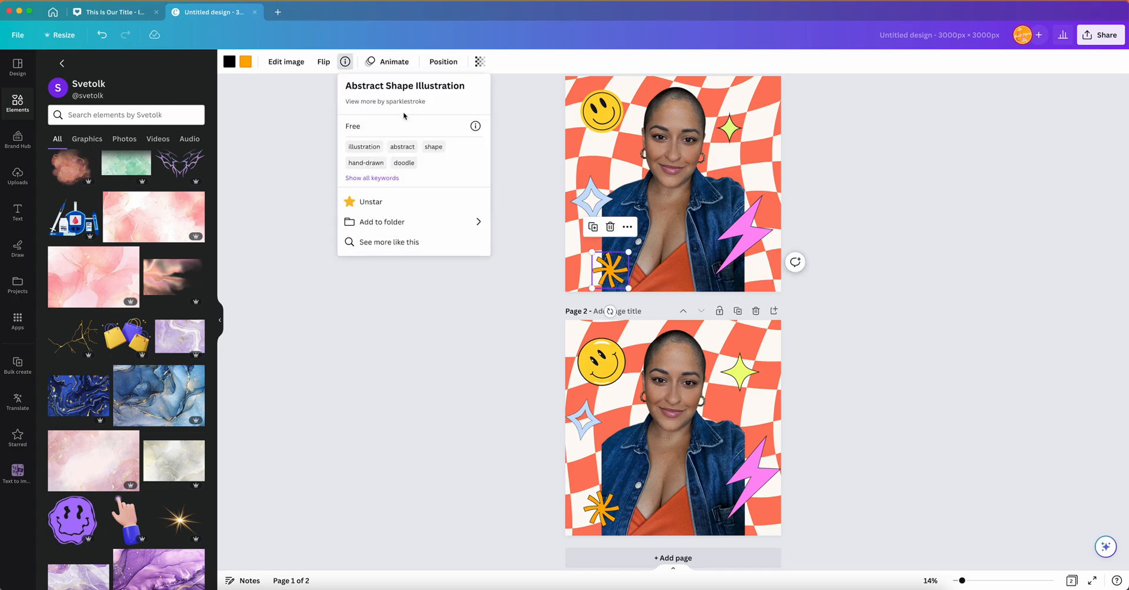
{"action": "left_click", "coordinate": [730, 128]}
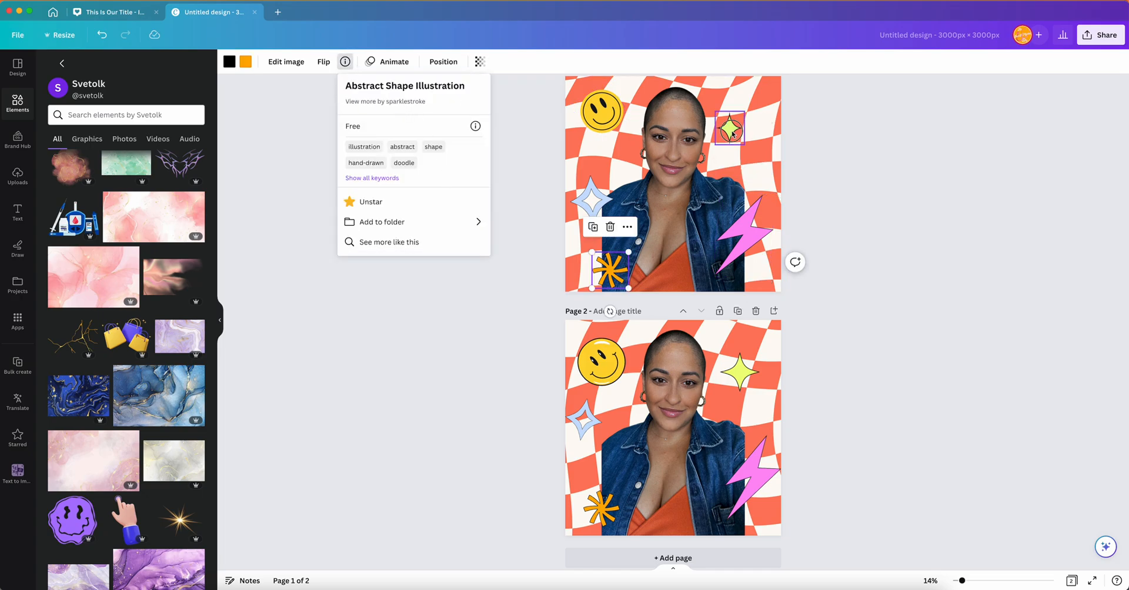
{"action": "left_click", "coordinate": [345, 64]}
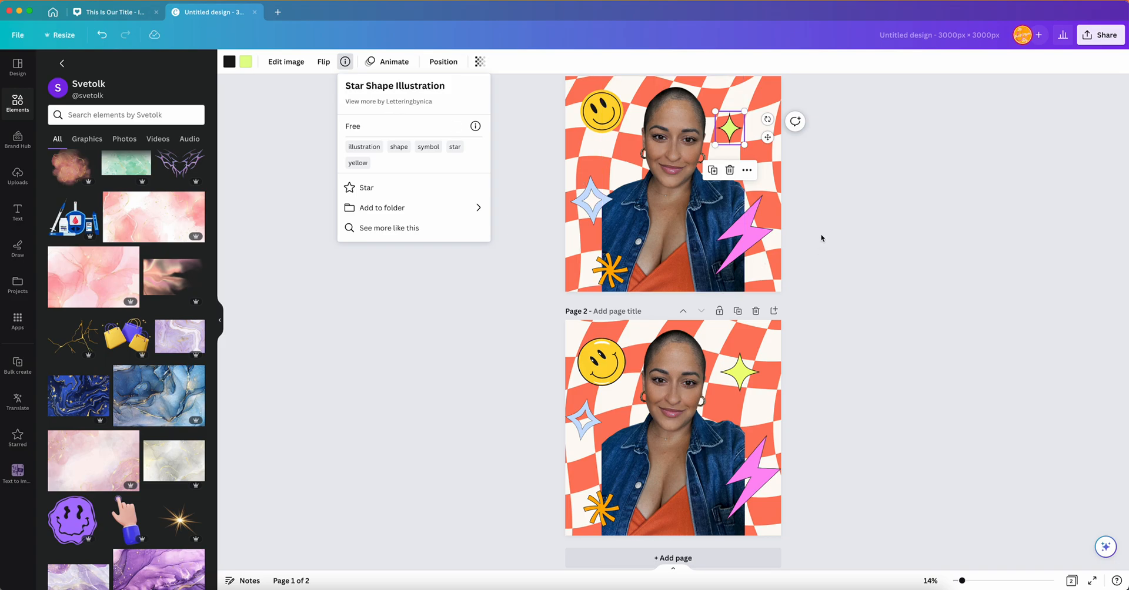
{"action": "left_click", "coordinate": [841, 283]}
{"action": "scroll", "coordinate": [841, 283], "scroll_direction": "up", "scroll_amount": 1}
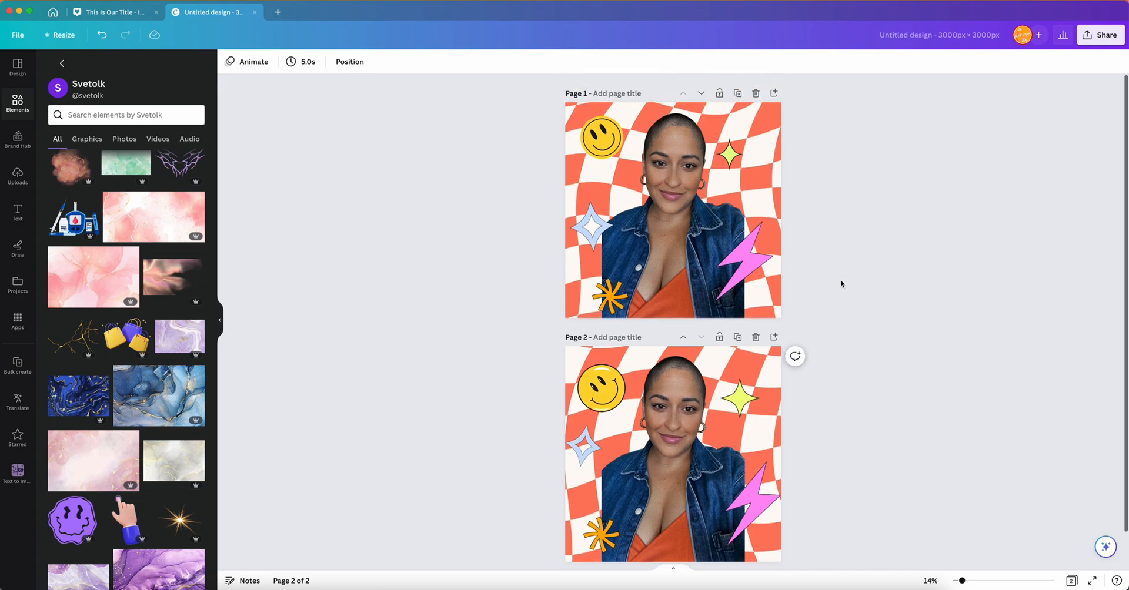
{"action": "scroll", "coordinate": [840, 283], "scroll_direction": "down", "scroll_amount": 2}
{"action": "scroll", "coordinate": [840, 284], "scroll_direction": "up", "scroll_amount": 1}
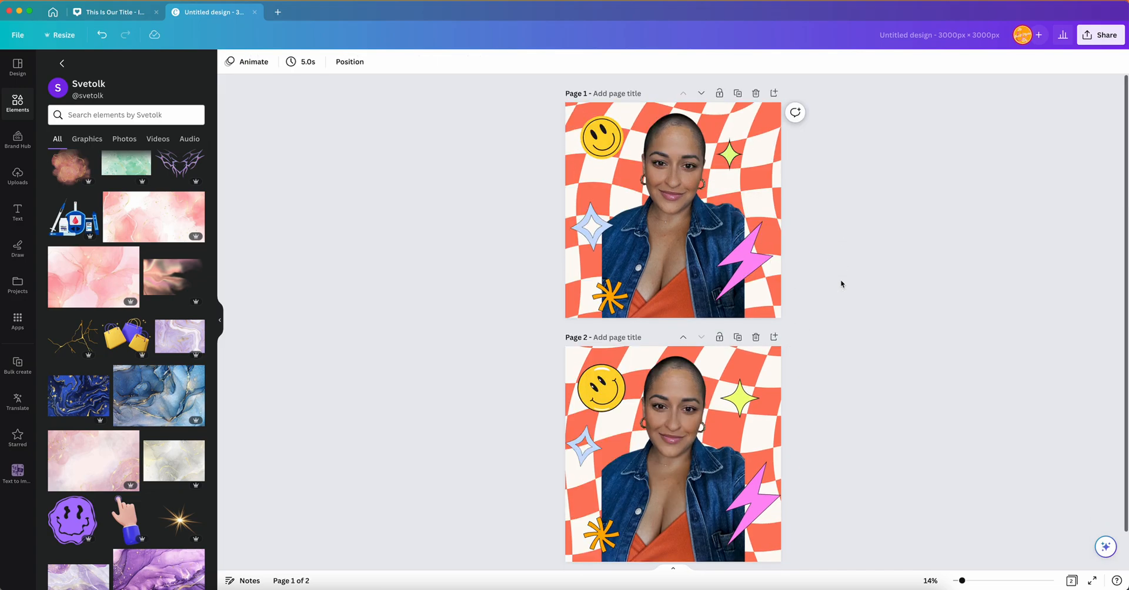